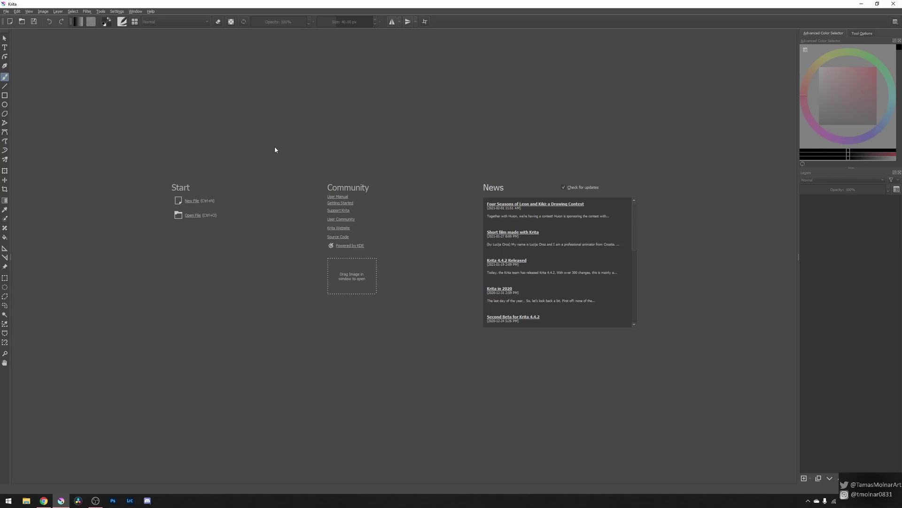
Create a new canvas from the Texture 512x512 preset.
click(193, 201)
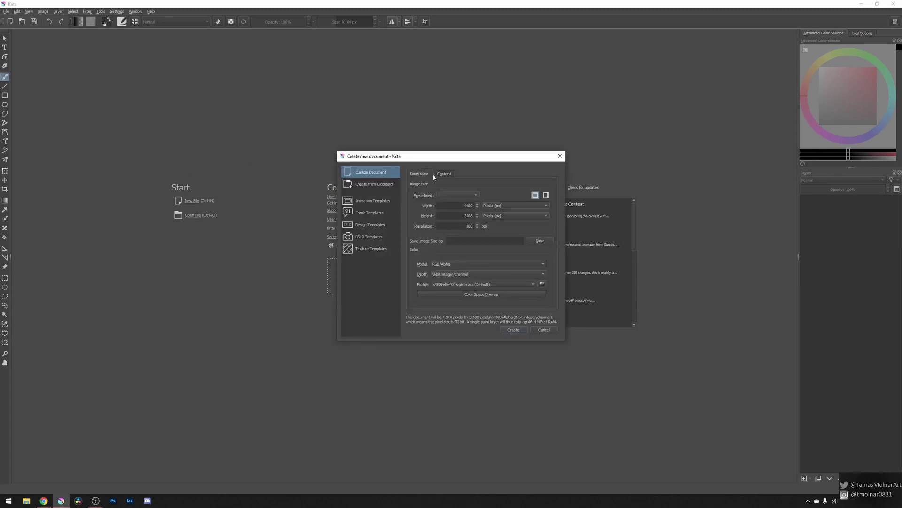
click(469, 195)
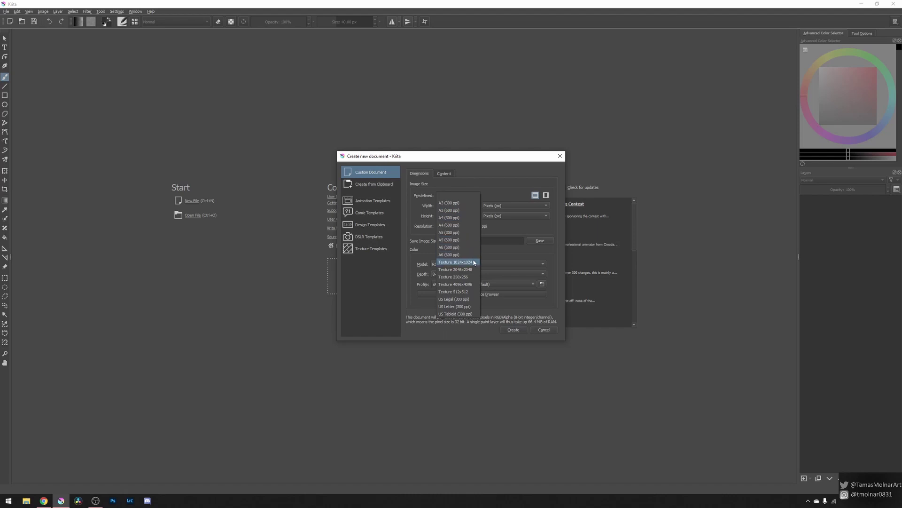
click(469, 292)
click(525, 331)
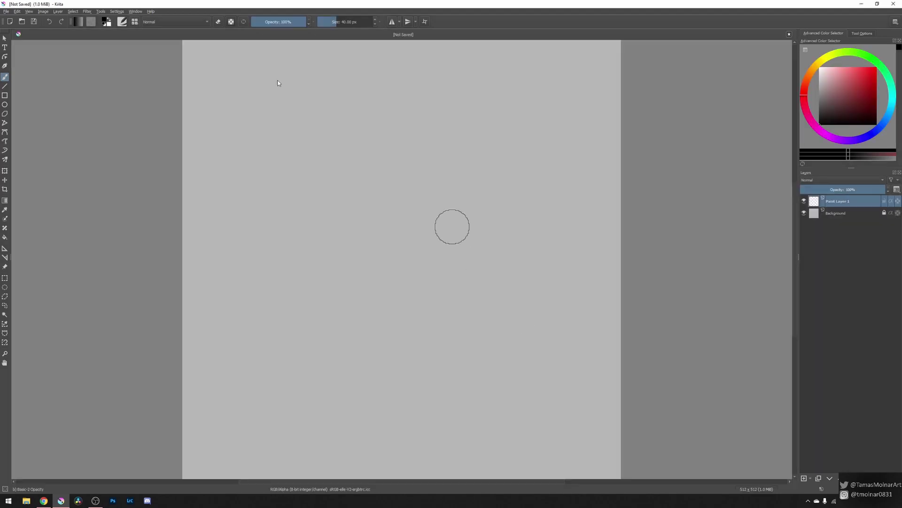
Create a landscape A3 (300 ppi) document of 4960×3508 pixels.
click(6, 11)
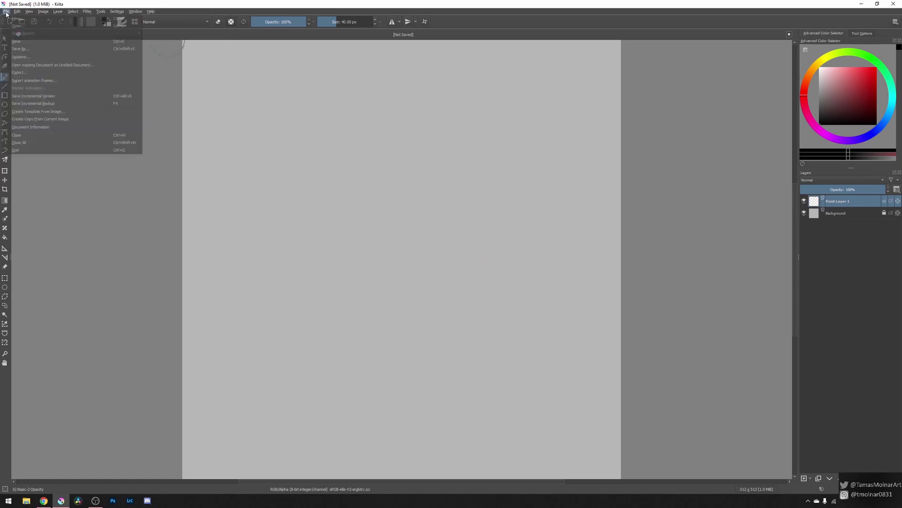
click(18, 18)
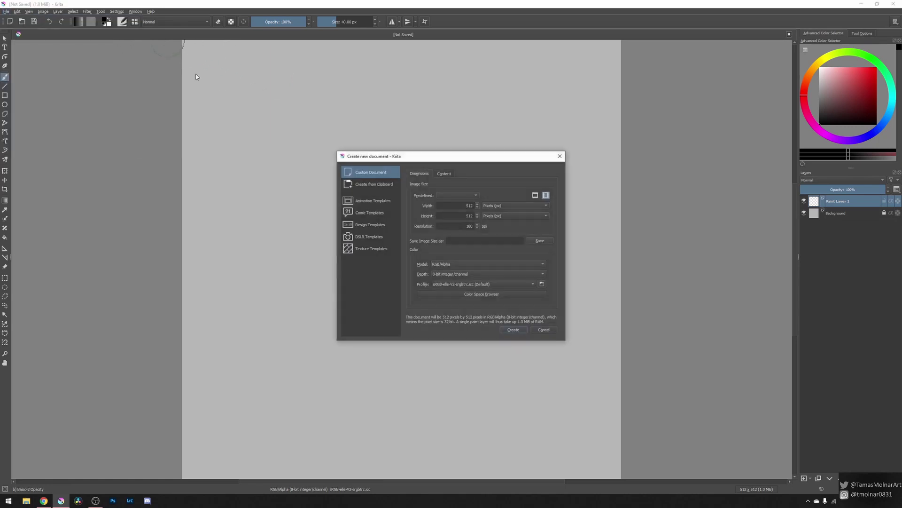
click(460, 198)
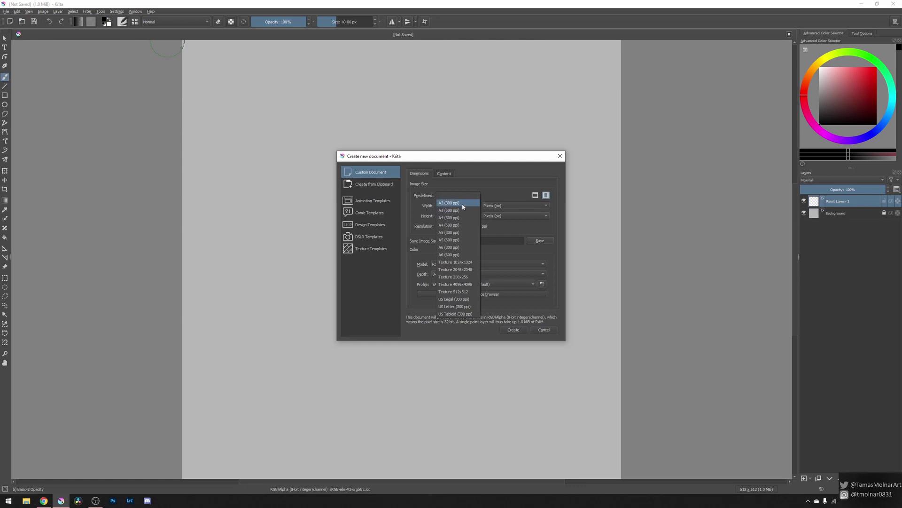
click(462, 205)
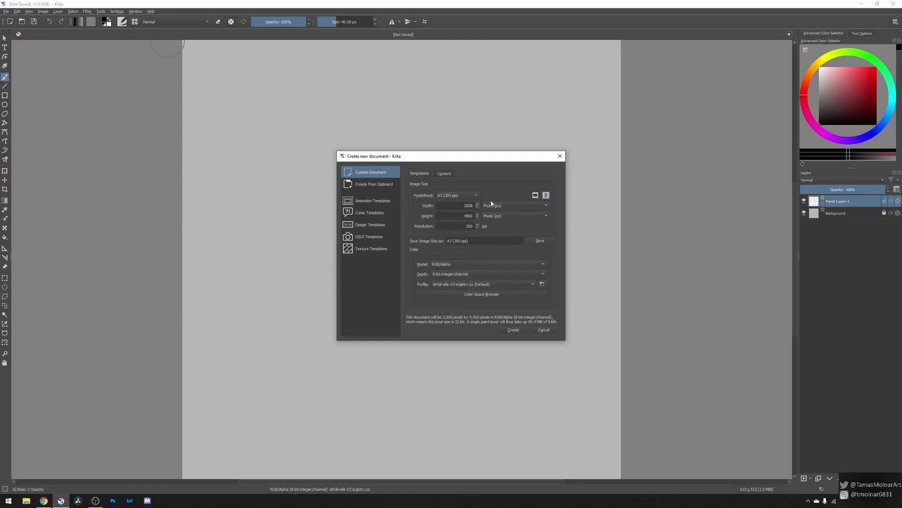
click(534, 196)
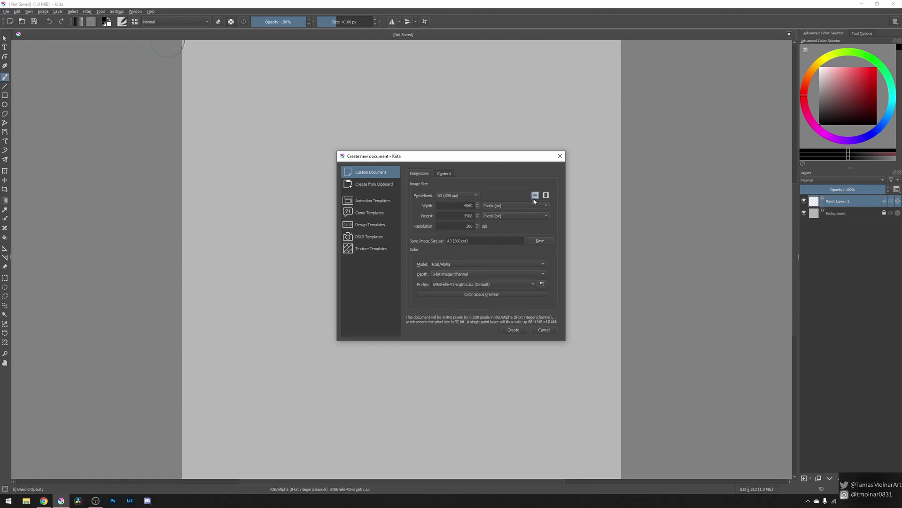
click(513, 329)
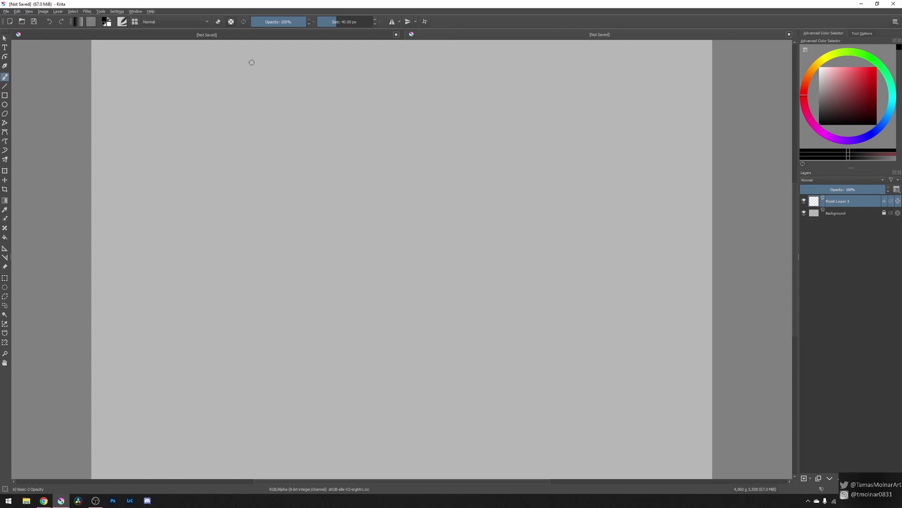
Open the brush settings editor and toggle its preset list off and back on.
click(122, 22)
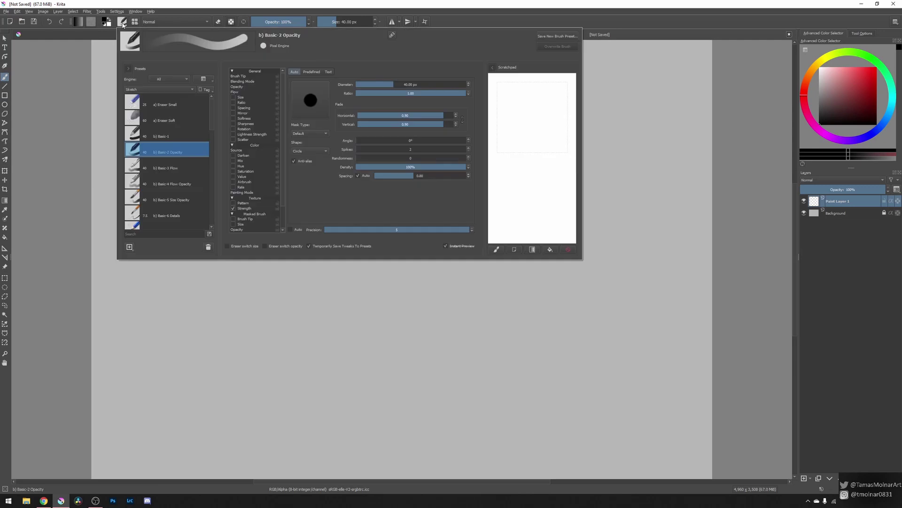
click(129, 68)
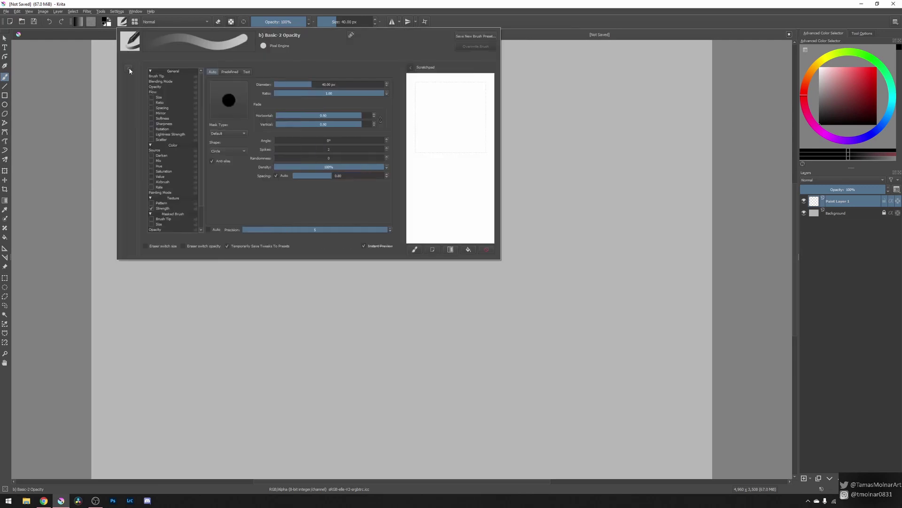
click(129, 68)
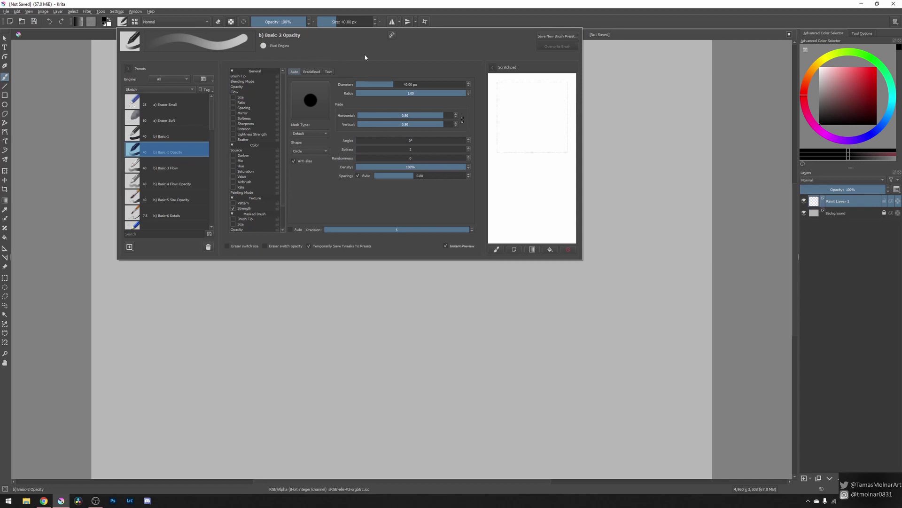
Show the presets as thumbnails, then as detailed rows with a smaller icon size.
click(211, 81)
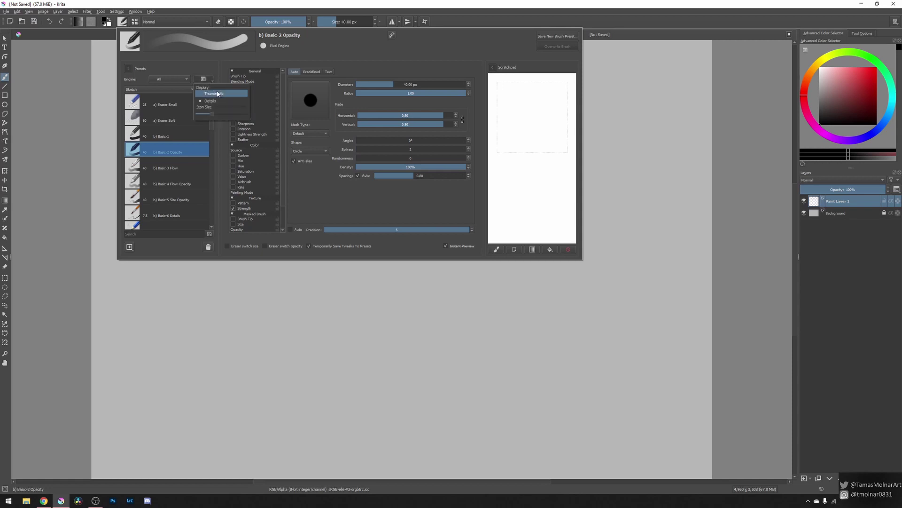
click(226, 95)
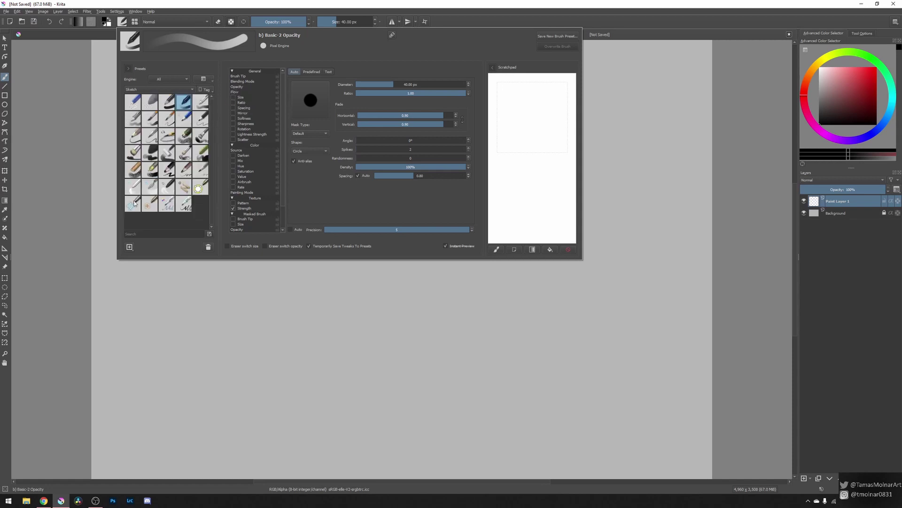
click(211, 81)
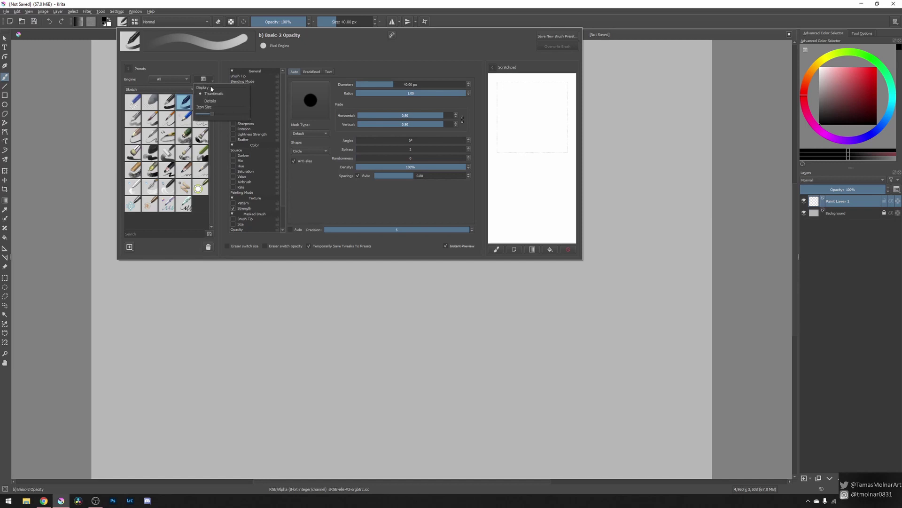
click(217, 103)
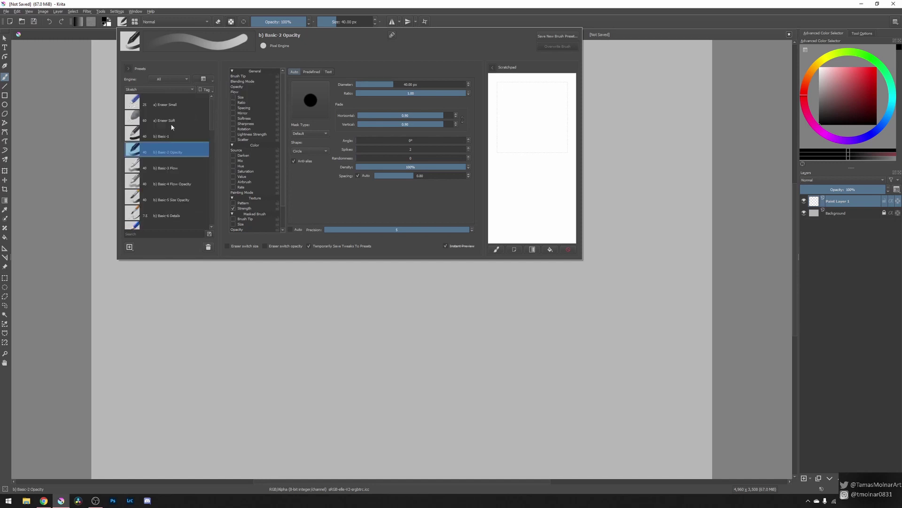
click(211, 79)
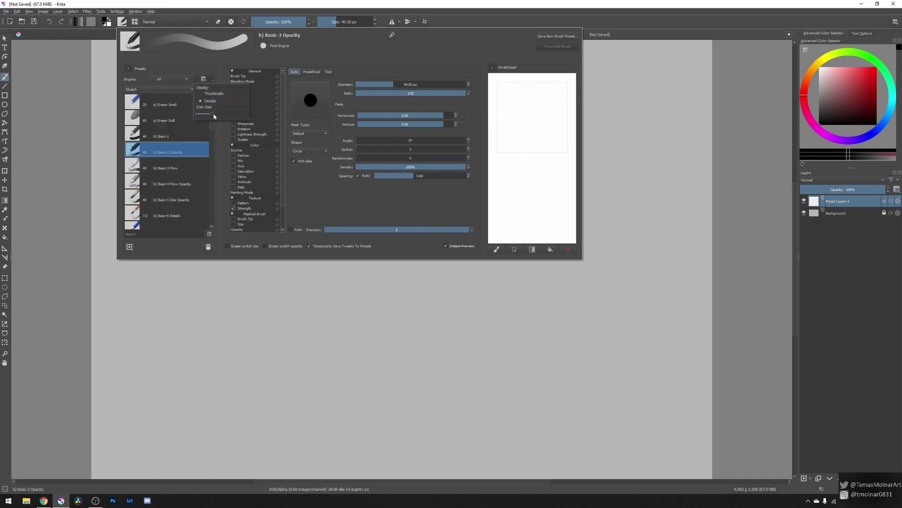
mouse_move(213, 113)
mouse_down()
mouse_move(222, 114)
mouse_move(214, 114)
mouse_up()
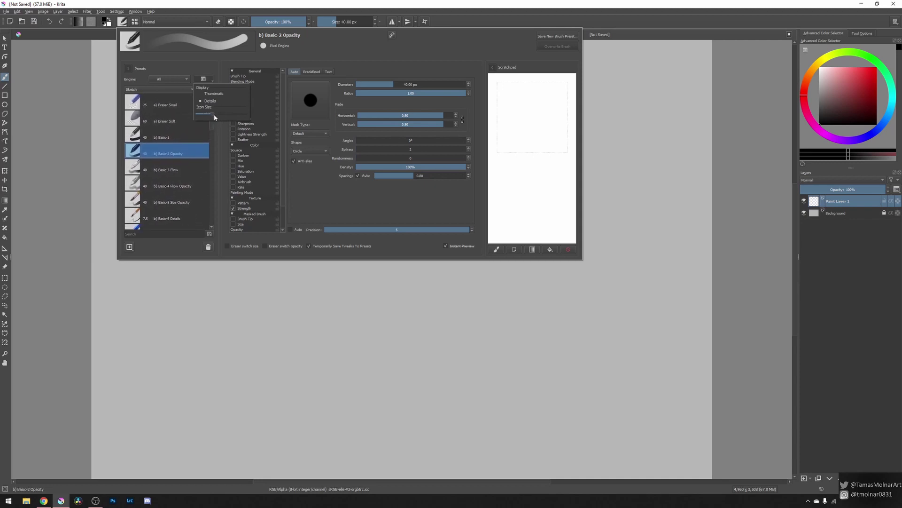
click(214, 65)
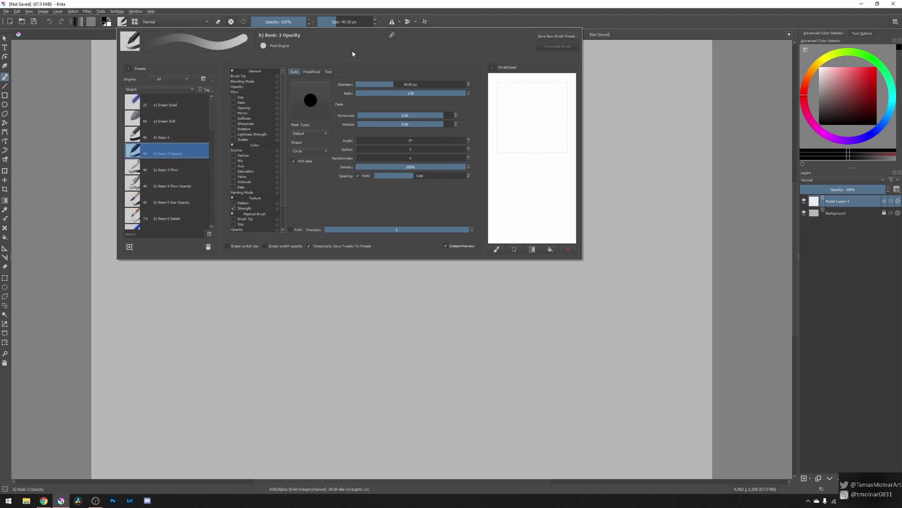
mouse_move(212, 111)
mouse_down()
mouse_move(212, 205)
mouse_move(214, 106)
mouse_up()
Switch to the 512x512 canvas and select the b) Basic-1 brush preset.
click(457, 24)
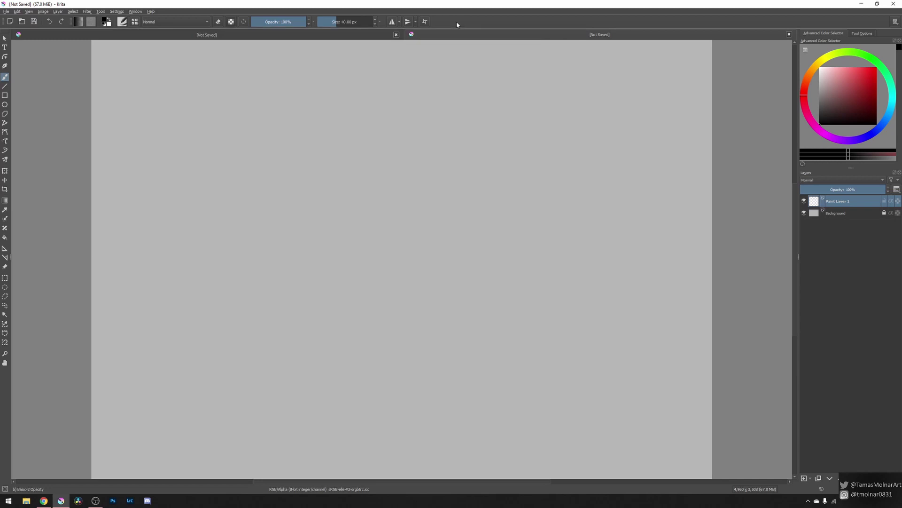
click(299, 36)
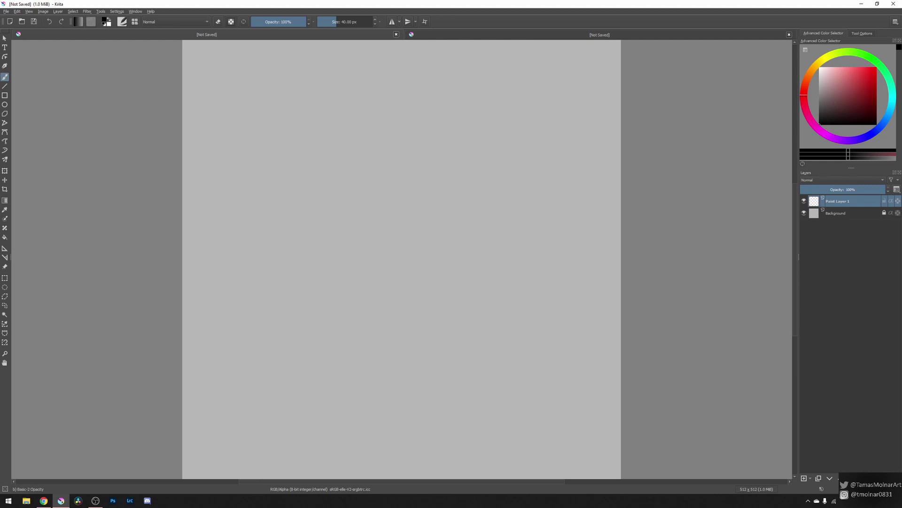
click(123, 22)
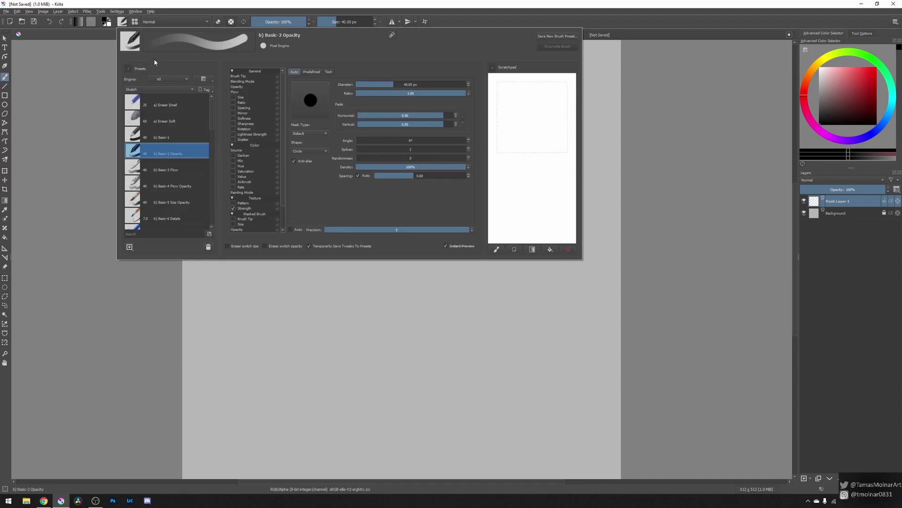
click(164, 137)
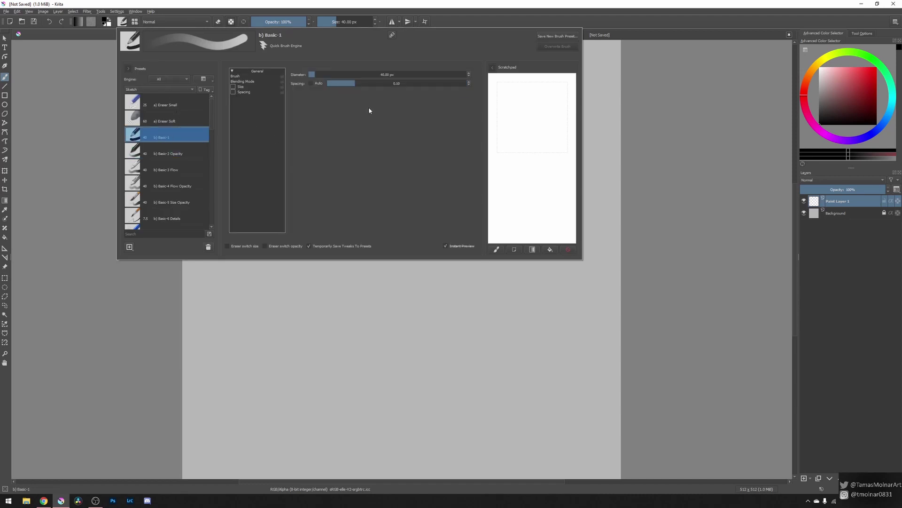
click(453, 25)
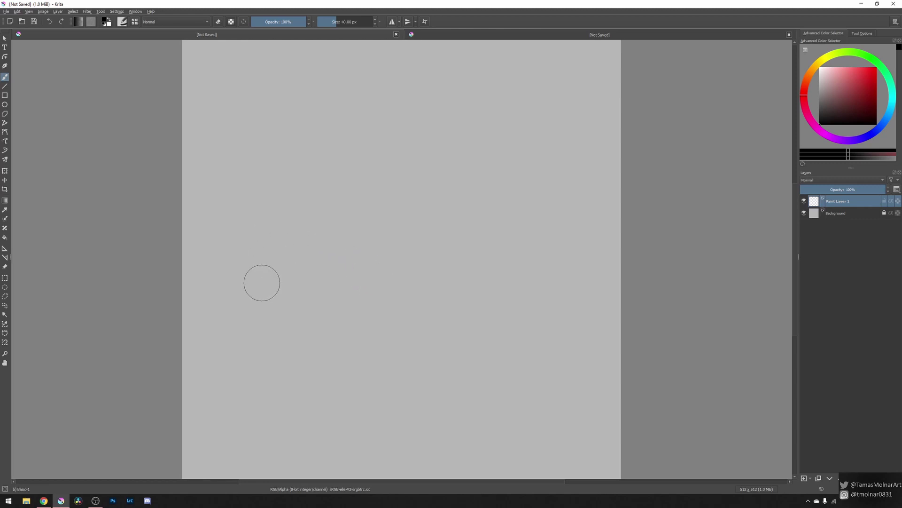
Paint a thick black curve, then isolate its paint layer to hide the background.
mouse_move(249, 287)
mouse_down()
mouse_move(299, 318)
mouse_move(423, 339)
mouse_move(535, 293)
mouse_move(539, 279)
mouse_move(420, 339)
mouse_move(323, 308)
mouse_move(413, 328)
mouse_move(502, 290)
mouse_move(542, 255)
mouse_move(407, 318)
mouse_move(400, 277)
mouse_move(393, 285)
mouse_move(383, 271)
mouse_move(333, 317)
mouse_move(257, 227)
mouse_move(248, 251)
mouse_move(267, 297)
mouse_move(342, 330)
mouse_move(461, 308)
mouse_move(534, 215)
mouse_move(518, 303)
mouse_move(407, 343)
mouse_move(287, 318)
mouse_move(314, 334)
mouse_move(467, 336)
mouse_move(511, 312)
mouse_move(404, 351)
mouse_move(259, 297)
mouse_move(282, 317)
mouse_move(443, 335)
mouse_move(538, 299)
mouse_move(459, 344)
mouse_move(324, 330)
mouse_move(302, 319)
mouse_move(515, 312)
mouse_up()
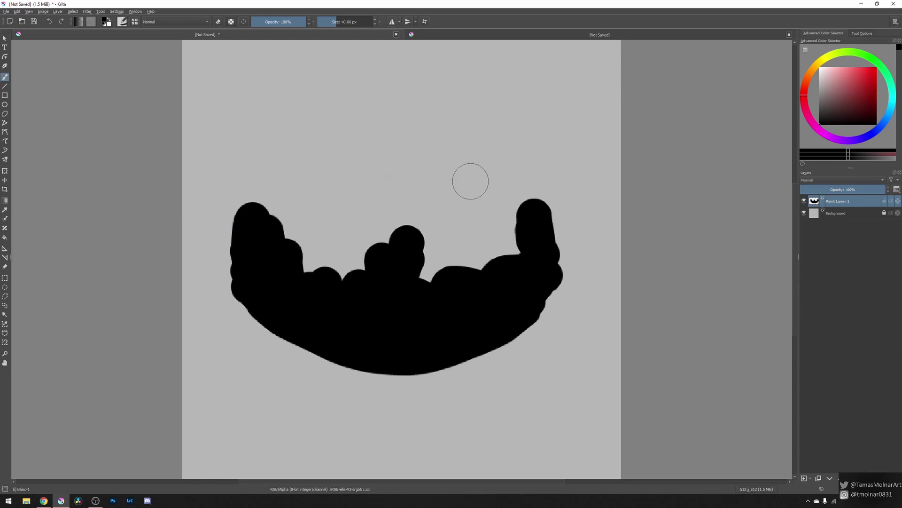
right_click(854, 205)
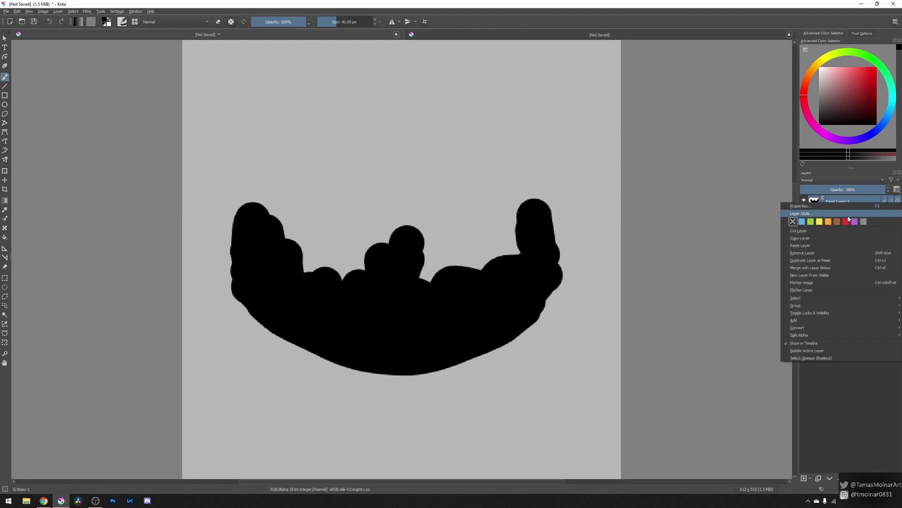
click(849, 351)
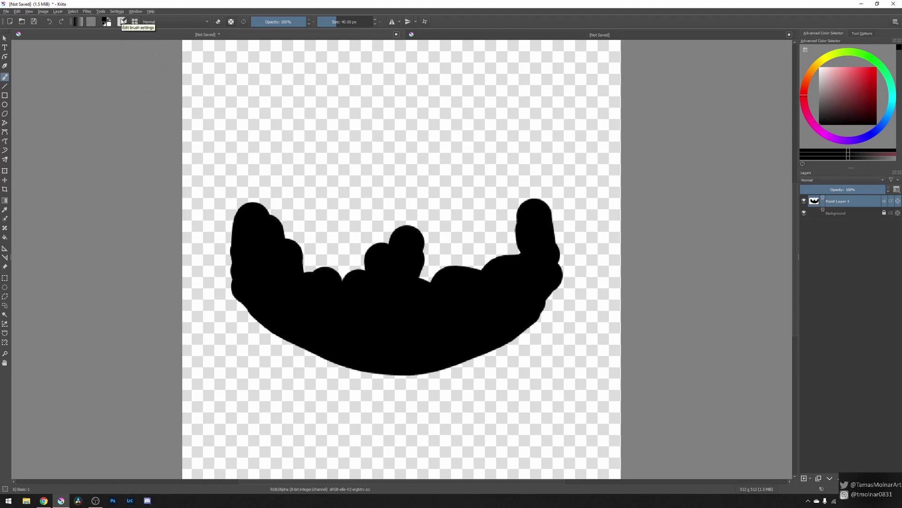
Add a new brush preset based on the Pixel engine in the brush editor.
click(122, 22)
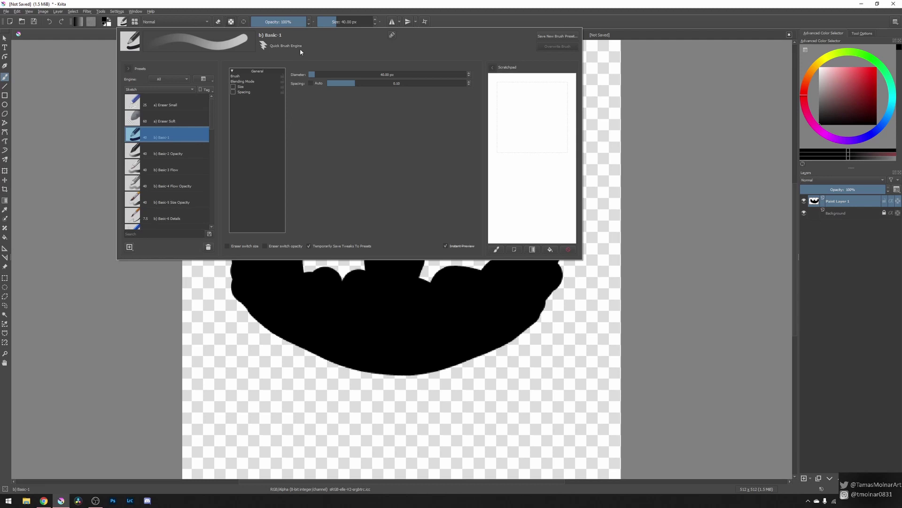
click(131, 249)
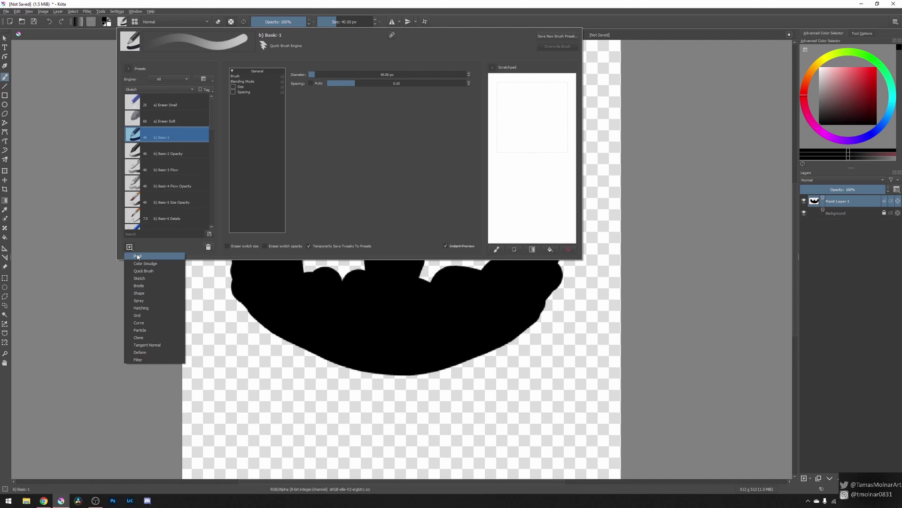
click(138, 256)
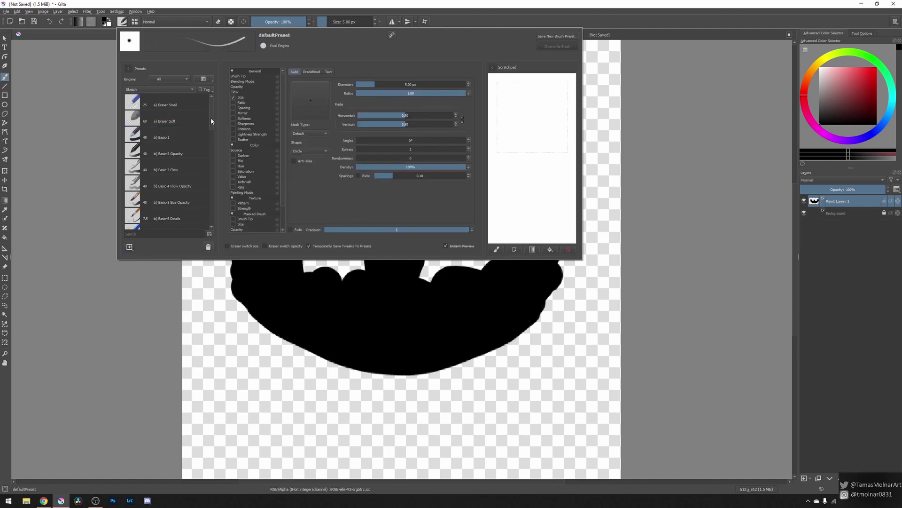
mouse_move(211, 117)
mouse_down()
mouse_move(212, 212)
mouse_move(211, 118)
mouse_up()
Stamp the canvas shape into a brush tip named 'Our first nib' and paint a test stroke.
click(247, 77)
click(308, 73)
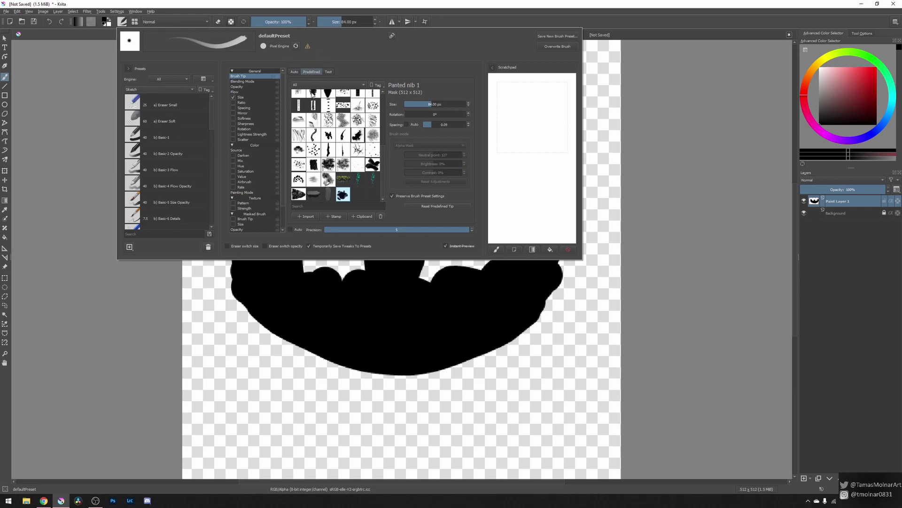
click(336, 217)
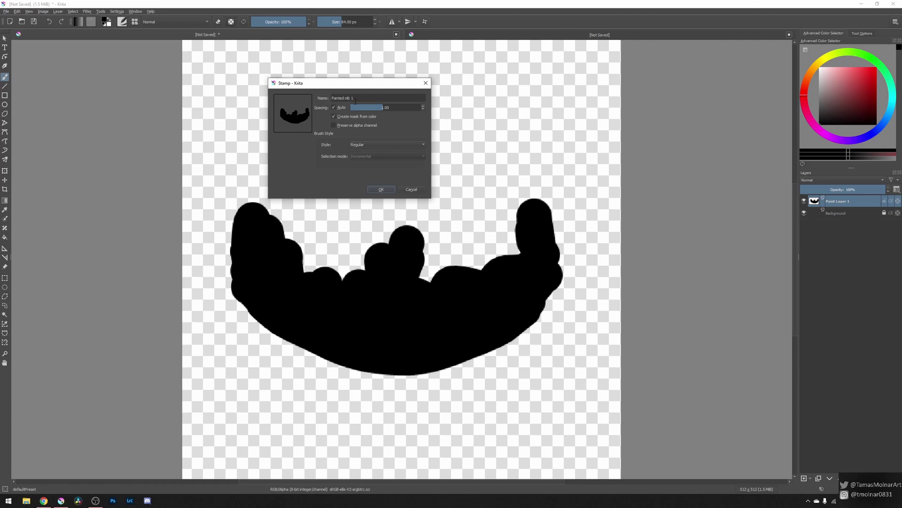
drag(352, 98, 330, 97)
text(Our first nib)
click(384, 189)
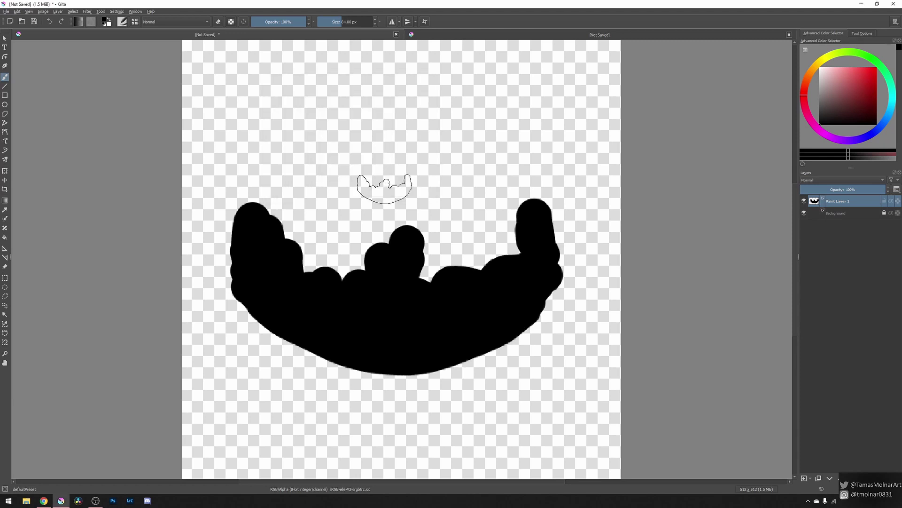
mouse_move(326, 121)
mouse_down()
mouse_move(354, 159)
mouse_move(416, 189)
mouse_move(446, 160)
mouse_move(457, 104)
mouse_move(404, 96)
mouse_move(287, 101)
mouse_move(249, 118)
mouse_move(282, 181)
mouse_up()
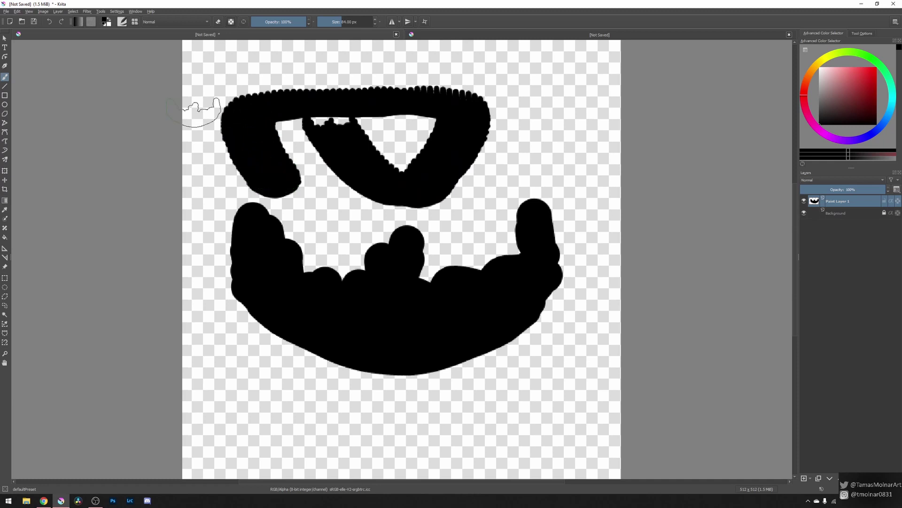
click(122, 22)
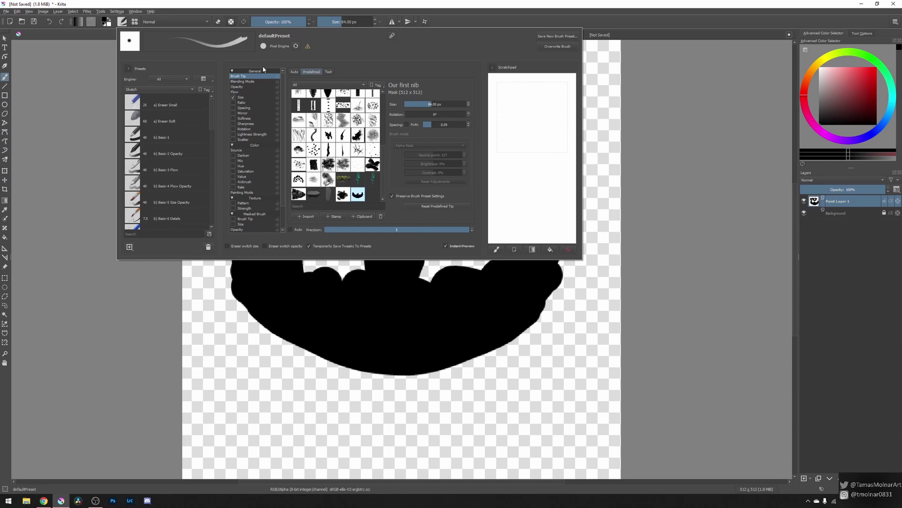
Keep pen pressure enabled for both Opacity and Flow after toggling each off and on.
click(238, 87)
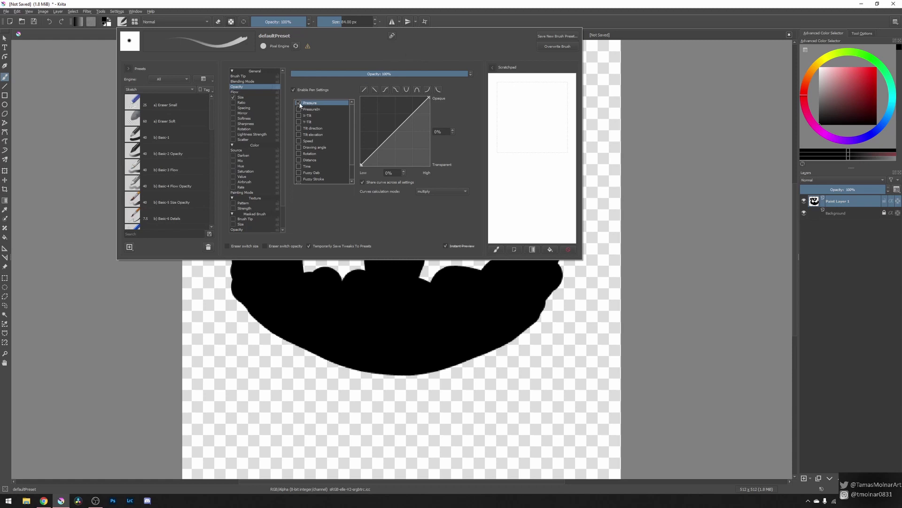
click(294, 90)
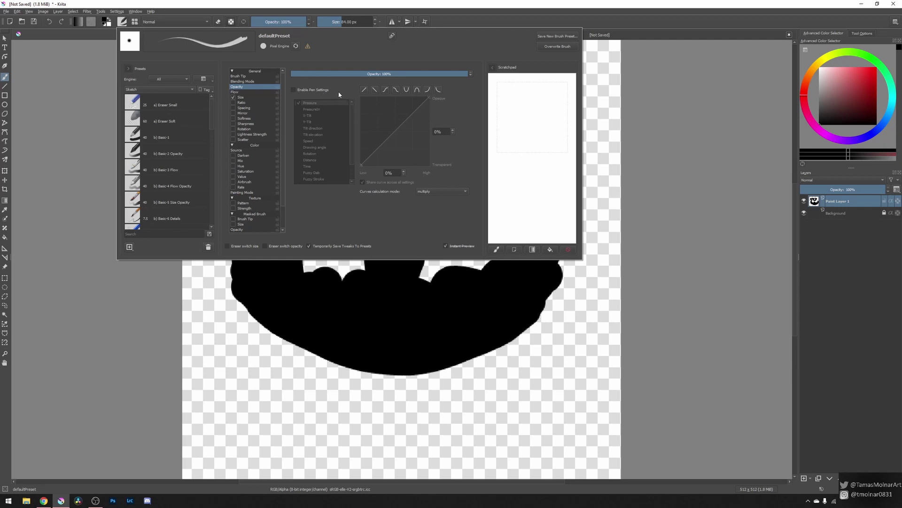
click(294, 90)
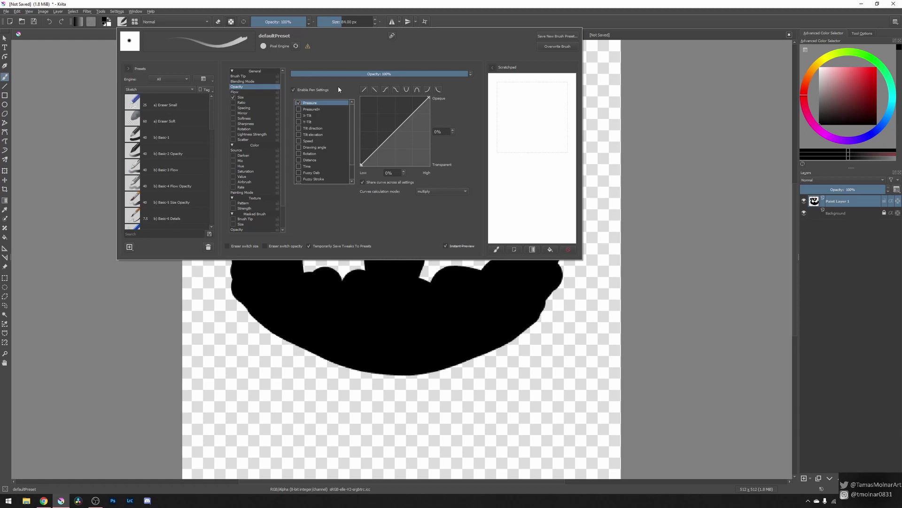
click(242, 92)
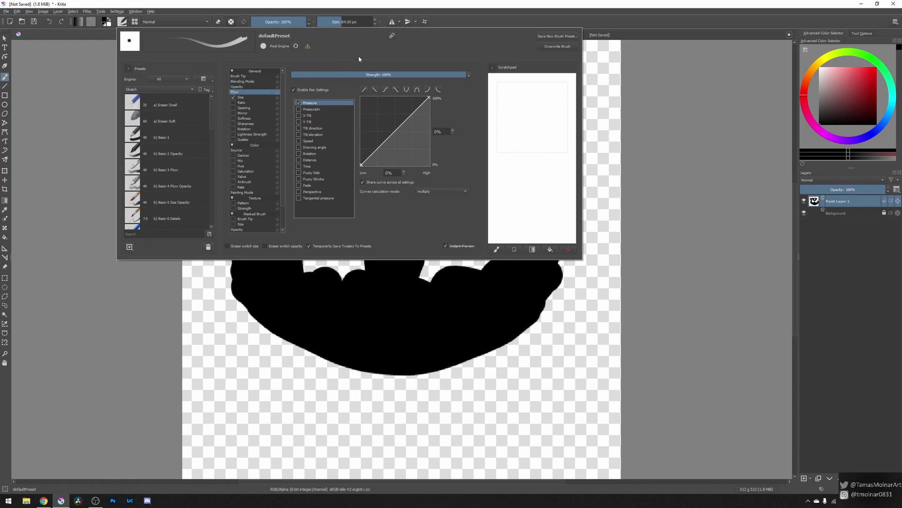
click(294, 90)
click(293, 89)
Enable a Pattern texture and, after trying several, choose 10_drawed_dotted.
click(242, 203)
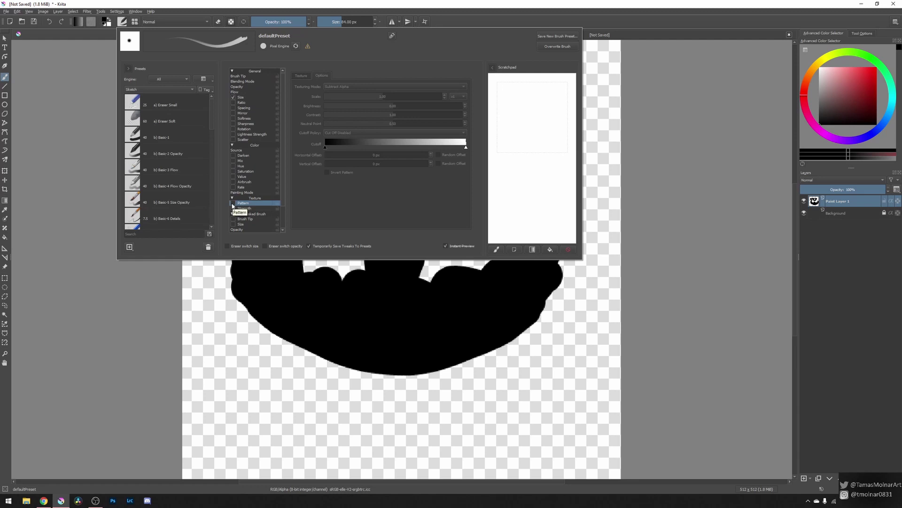
click(232, 204)
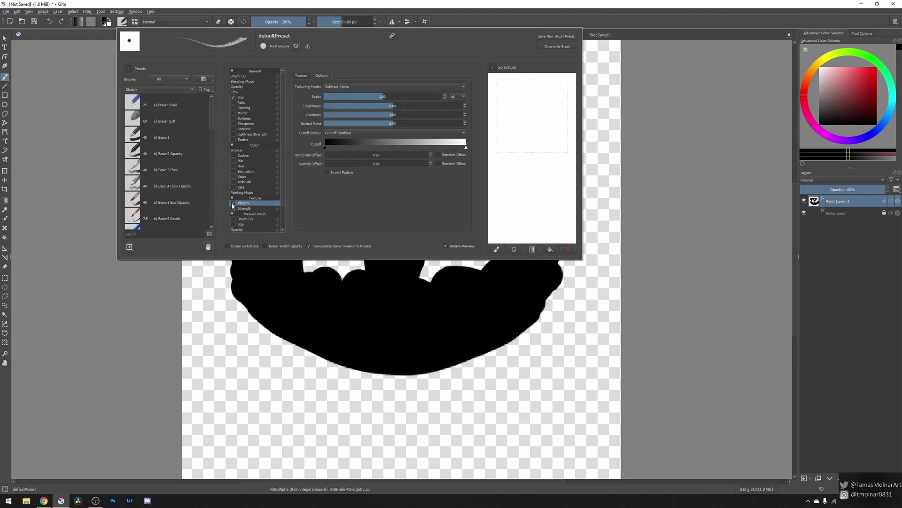
click(302, 77)
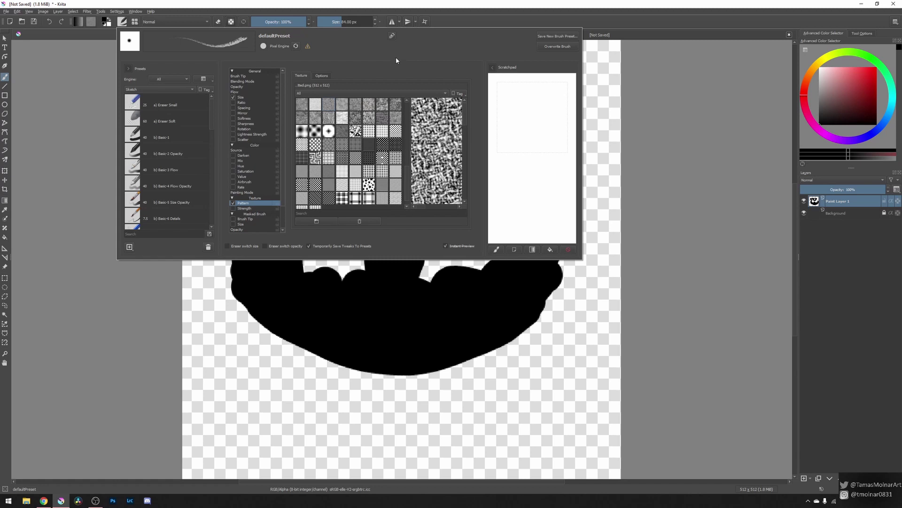
click(313, 120)
click(329, 123)
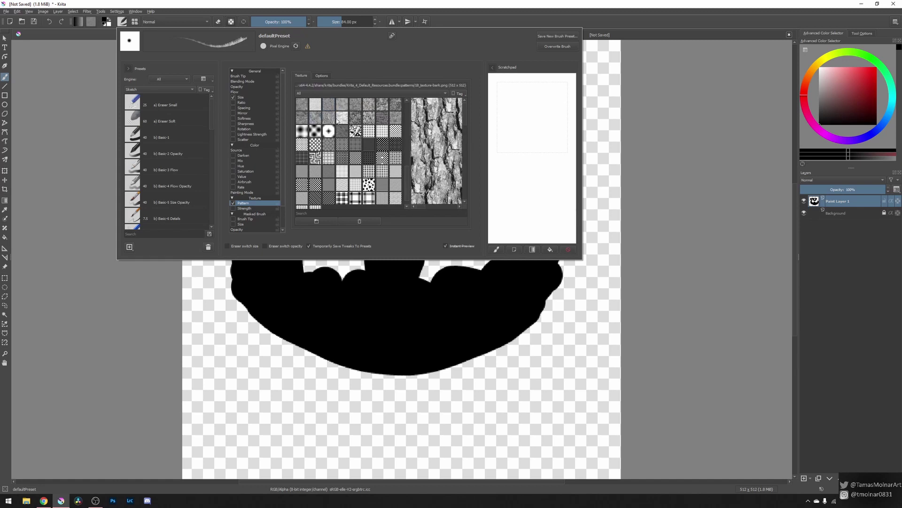
click(302, 117)
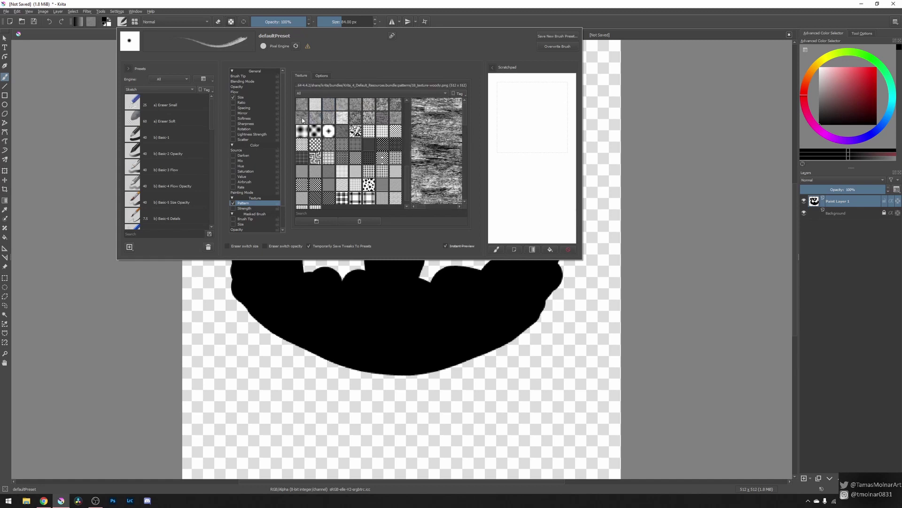
click(326, 107)
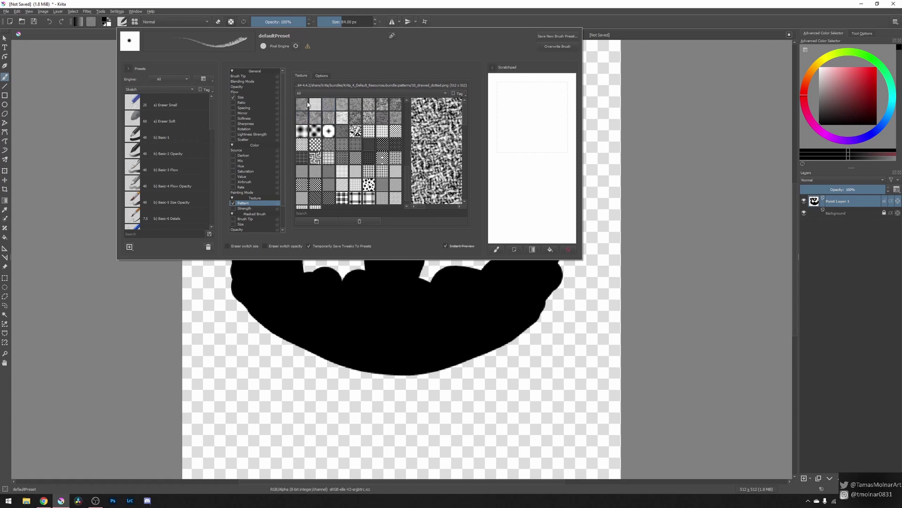
click(314, 105)
click(333, 106)
Save the brush as a renamed new preset with a black pencil icon from the library.
click(546, 37)
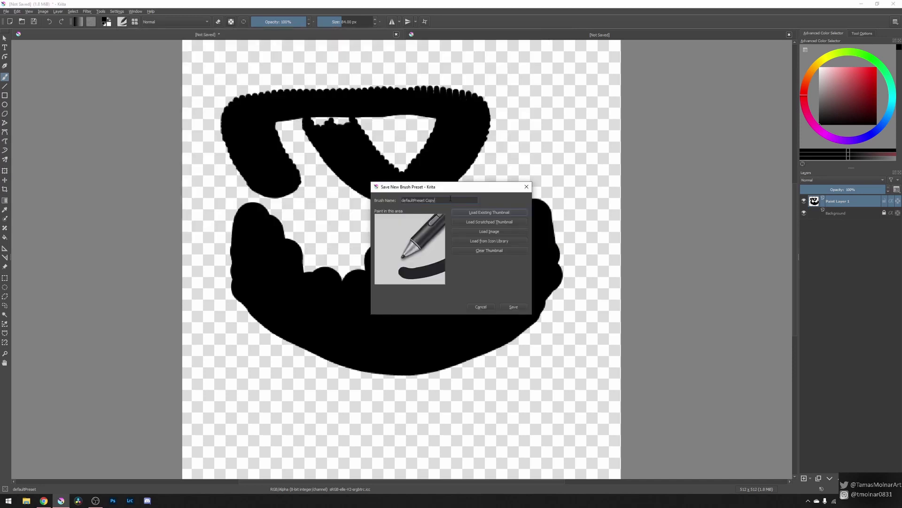
drag(451, 198, 367, 196)
text(Tamas' New Brush)
click(489, 241)
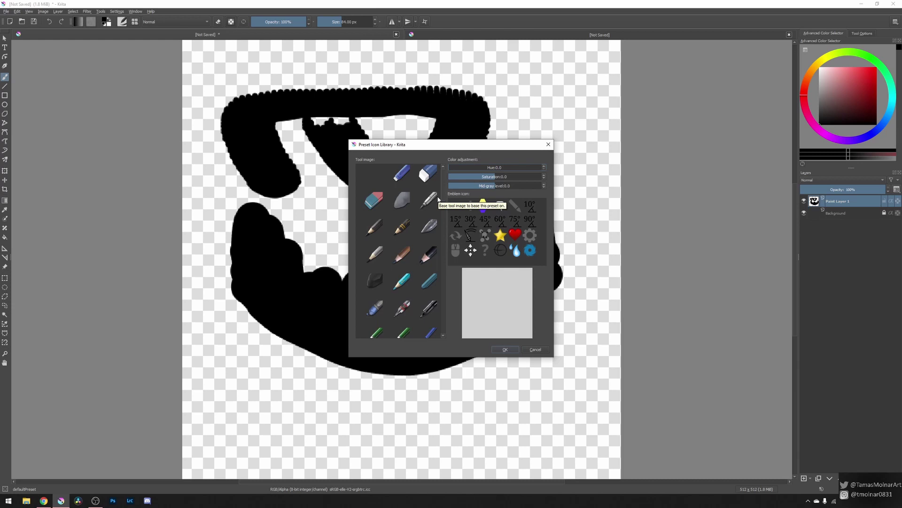
click(426, 258)
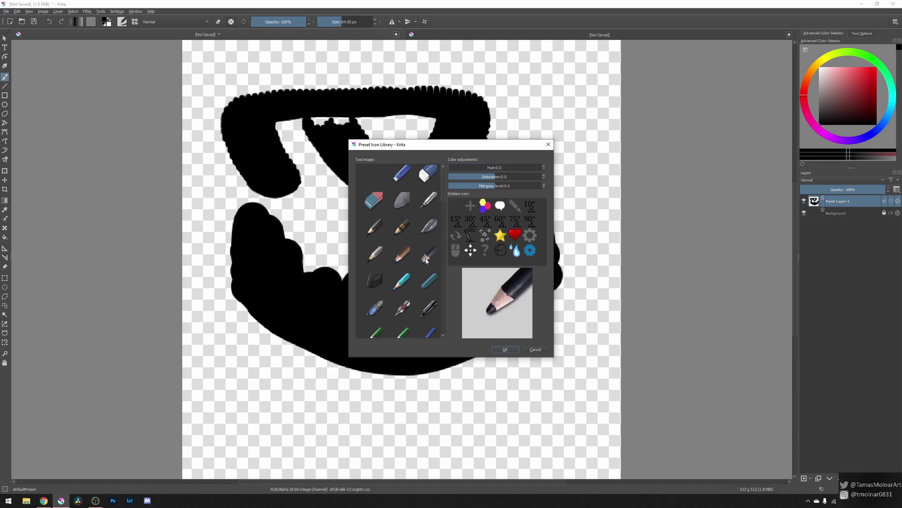
click(505, 349)
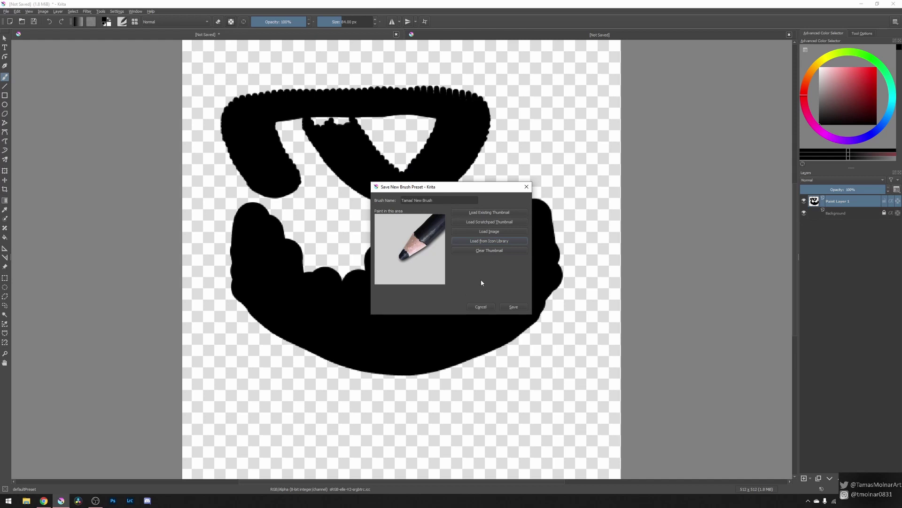
click(513, 308)
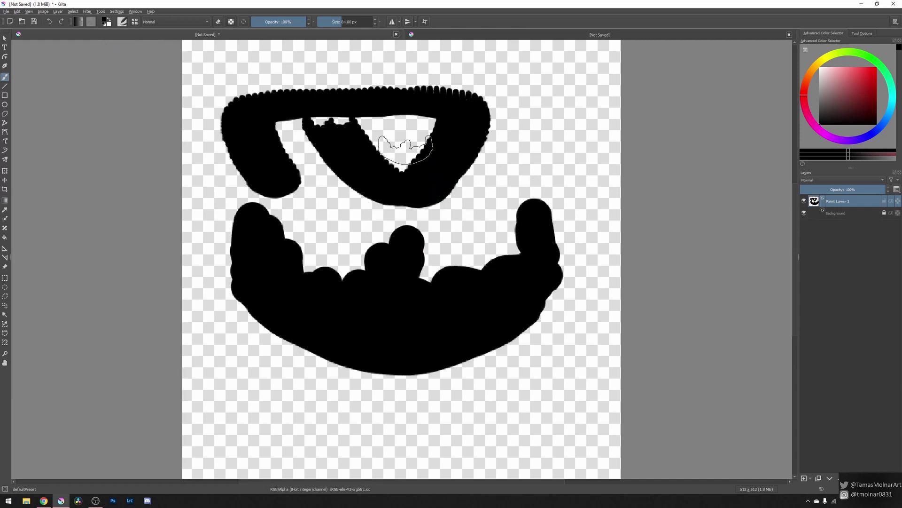
Filter presets to All tags and select the new pencil-icon preset.
click(122, 24)
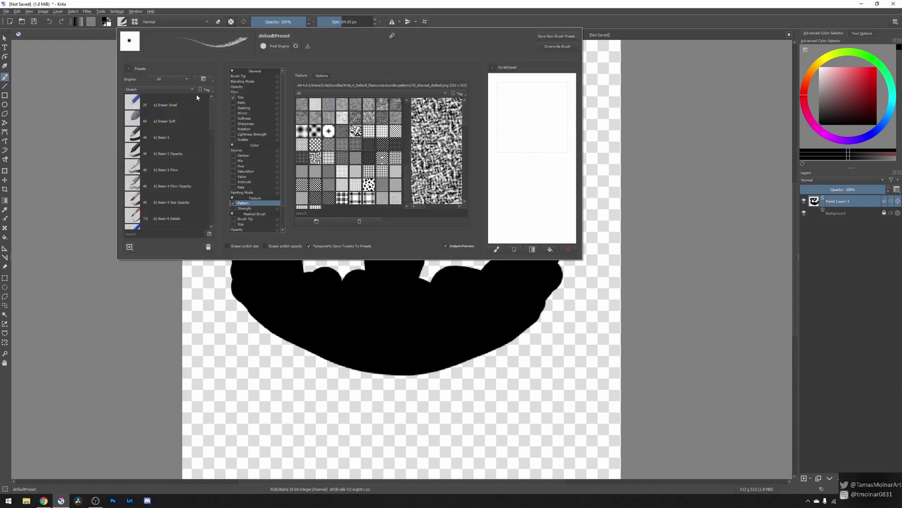
drag(211, 111, 224, 205)
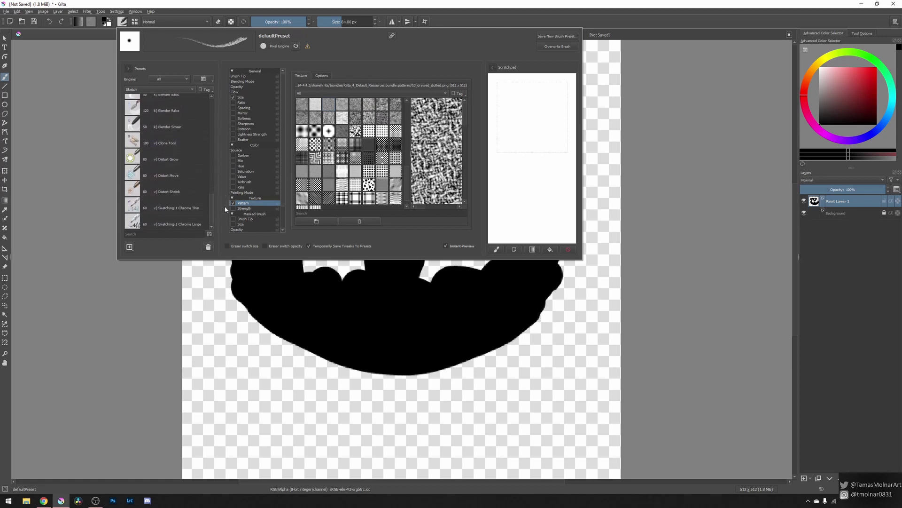
click(171, 91)
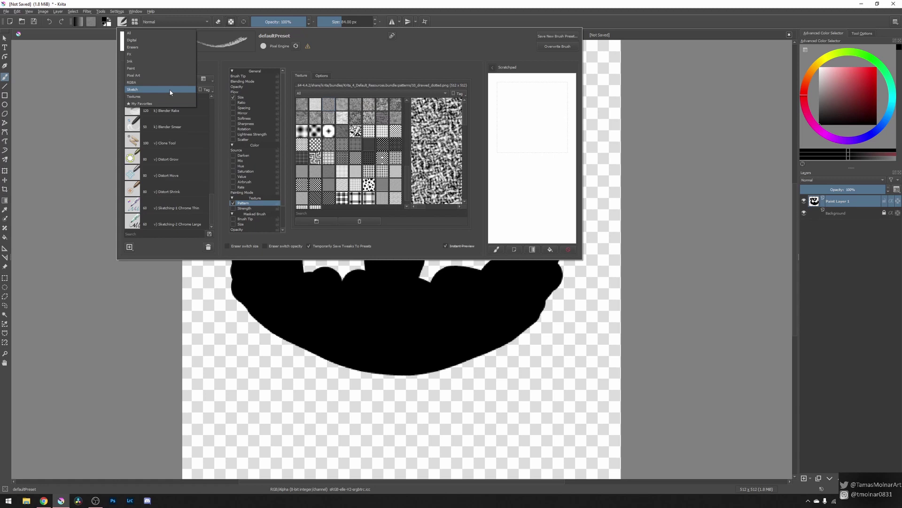
click(157, 34)
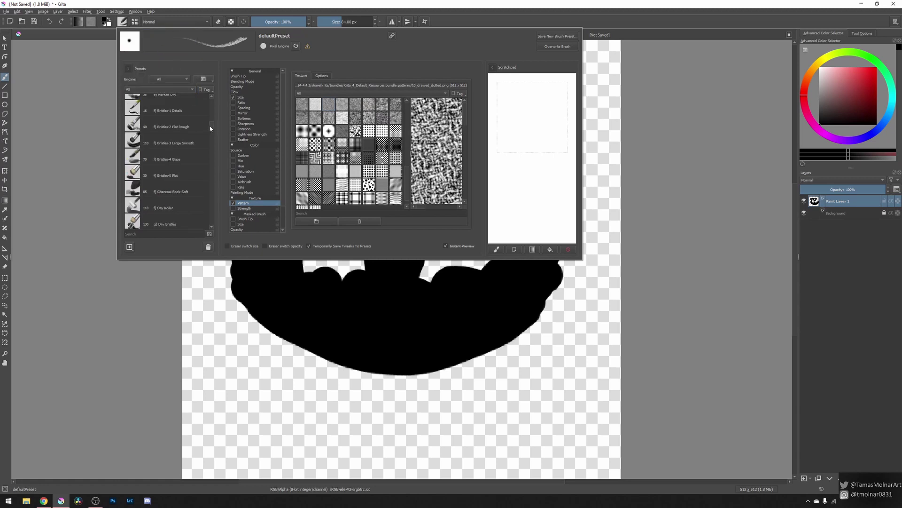
drag(210, 126, 214, 185)
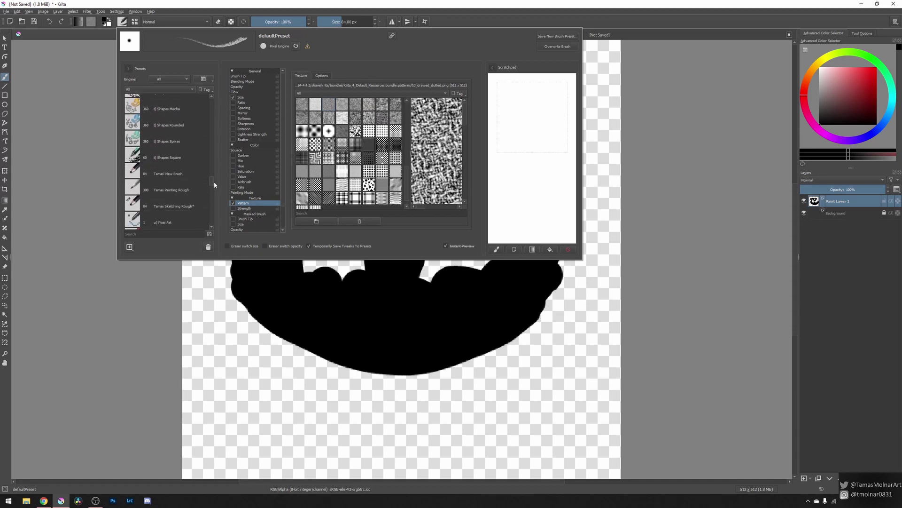
click(175, 177)
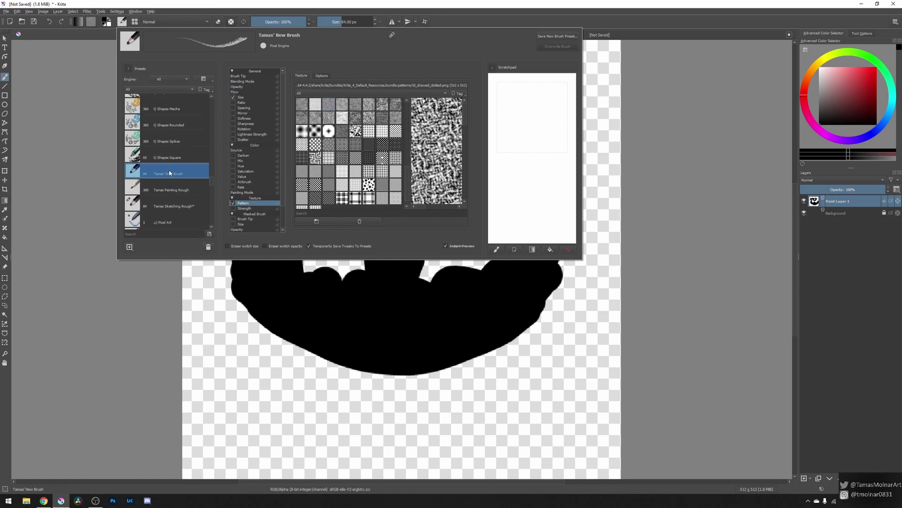
click(122, 22)
click(121, 22)
Switch to the A3 document and paint several diagonal test strokes with the new brush.
click(122, 21)
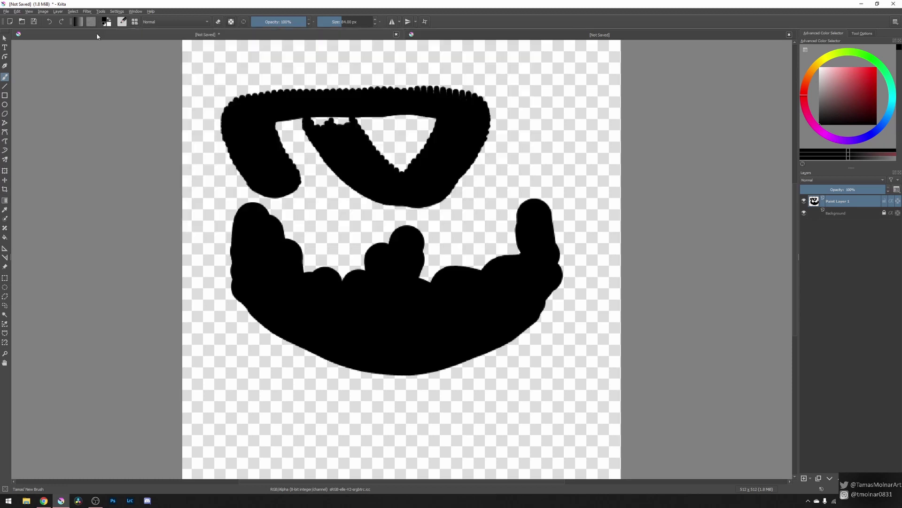
click(500, 35)
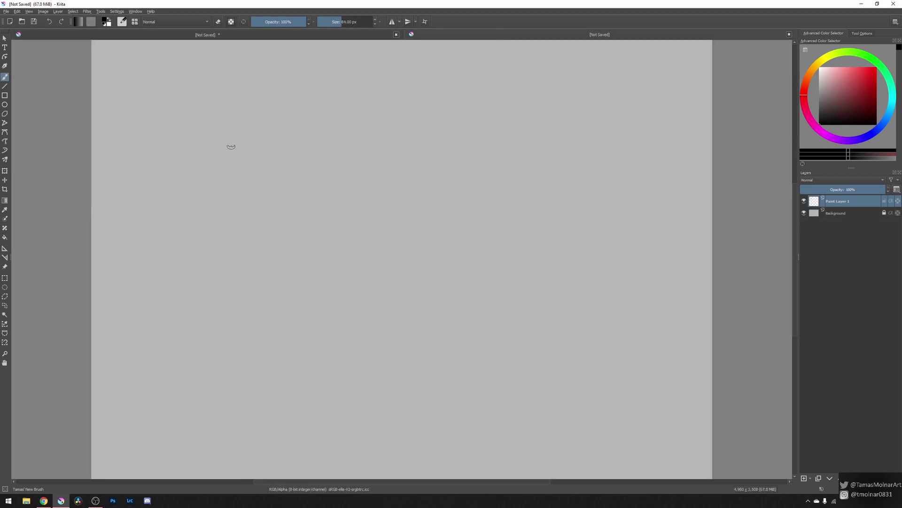
mouse_move(233, 152)
mouse_down()
mouse_move(251, 197)
mouse_move(288, 239)
mouse_move(347, 255)
mouse_move(401, 180)
mouse_move(421, 132)
mouse_move(452, 236)
mouse_up()
mouse_move(446, 178)
mouse_down()
mouse_move(464, 289)
mouse_move(507, 263)
mouse_up()
mouse_move(510, 212)
mouse_down()
mouse_move(503, 284)
mouse_move(532, 253)
mouse_up()
drag(563, 178, 527, 303)
drag(559, 235, 529, 301)
drag(564, 266, 468, 358)
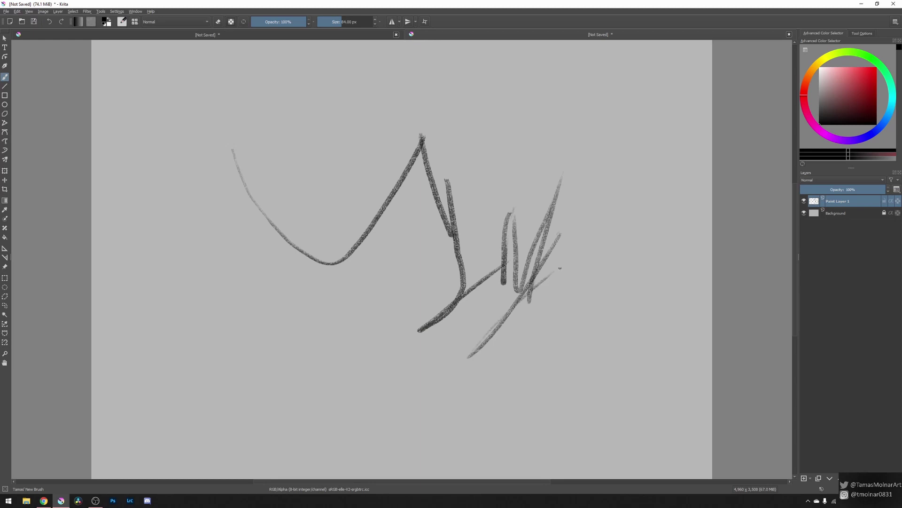
drag(563, 266, 488, 360)
Paint dark hatching strokes, undo the latest, and reopen the brush settings editor.
mouse_move(508, 180)
mouse_down()
mouse_move(454, 274)
mouse_move(470, 240)
mouse_move(463, 261)
mouse_up()
mouse_move(509, 150)
mouse_down()
mouse_move(469, 233)
mouse_move(510, 154)
mouse_move(473, 235)
mouse_up()
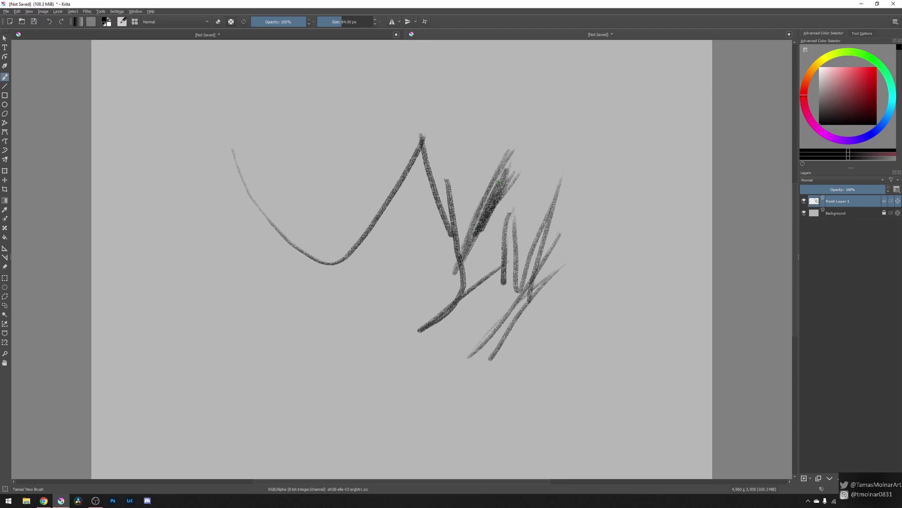
key(ctrl+z)
key(ctrl+z)
key(ctrl+z)
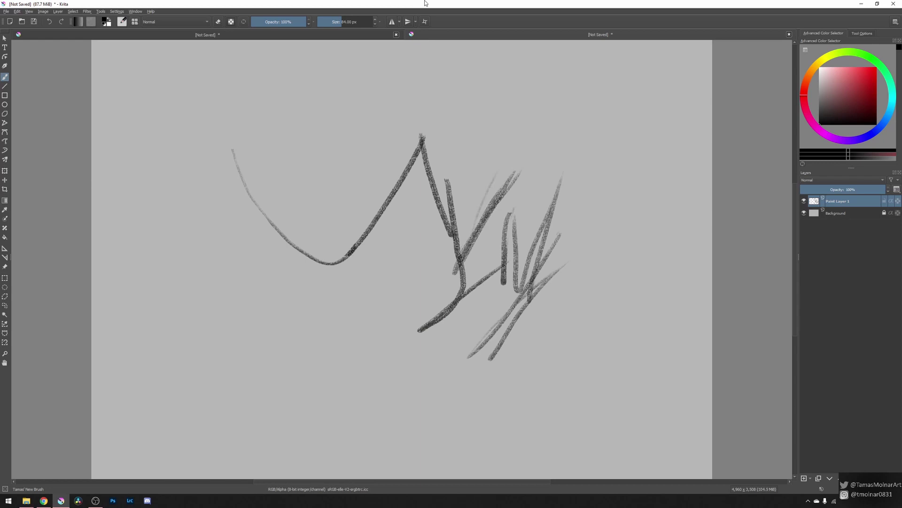
click(122, 21)
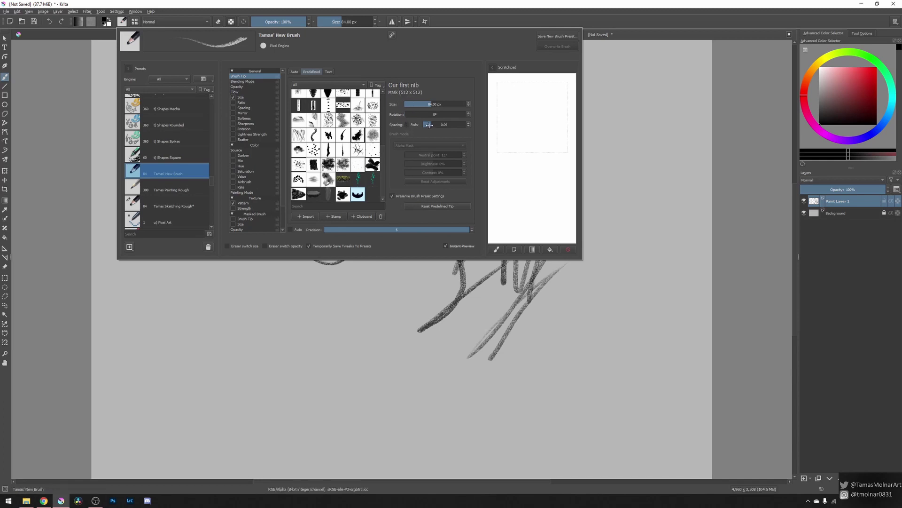
Widen the brush dab spacing to test a dotted stroke, then reduce the spacing again for continuous lines.
drag(429, 124, 443, 125)
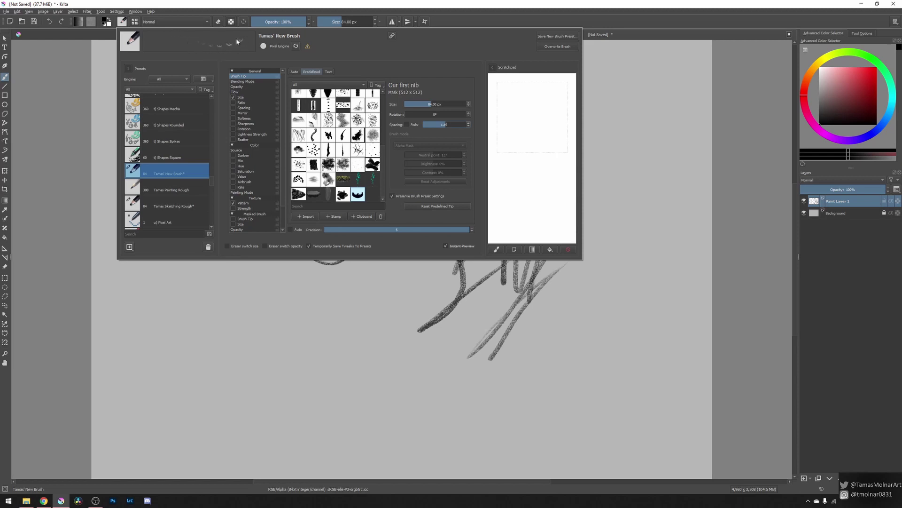
click(490, 19)
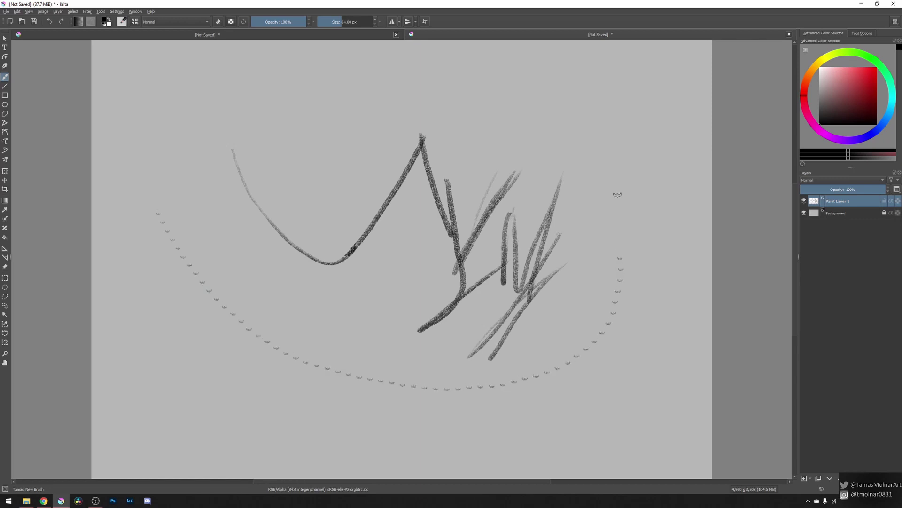
click(122, 22)
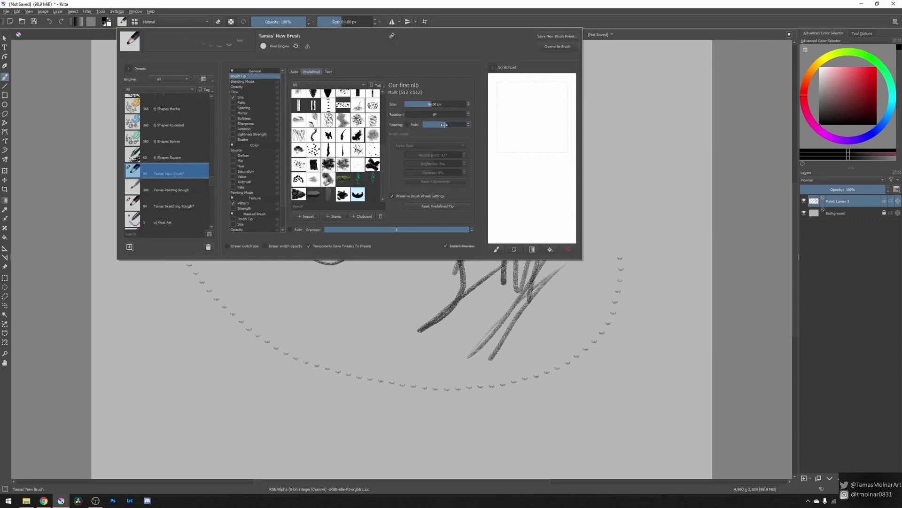
drag(444, 124, 430, 125)
Draw test strokes with the new brush: vertical lines, several curved strokes and a thin bottom loop.
click(191, 305)
mouse_move(190, 305)
mouse_down()
mouse_move(268, 375)
mouse_move(323, 402)
mouse_move(501, 402)
mouse_move(520, 397)
mouse_move(591, 329)
mouse_move(623, 241)
mouse_move(618, 199)
mouse_move(588, 165)
mouse_move(546, 145)
mouse_move(364, 120)
mouse_move(338, 119)
mouse_move(337, 229)
mouse_up()
drag(351, 122, 348, 221)
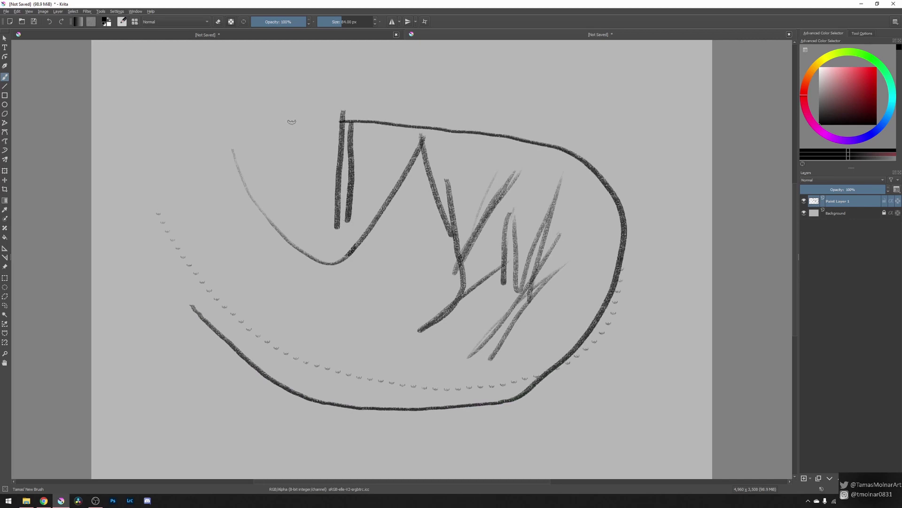
mouse_move(279, 101)
mouse_down()
mouse_move(313, 155)
mouse_move(331, 235)
mouse_up()
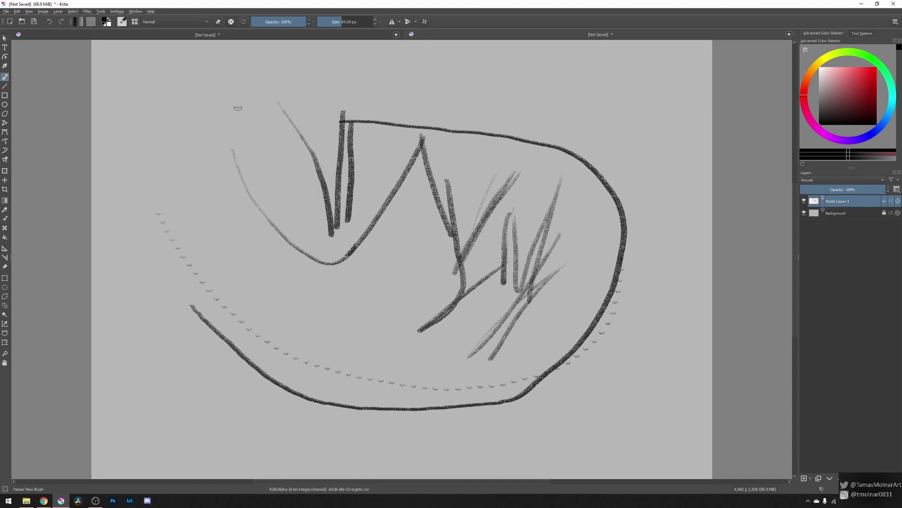
mouse_move(245, 104)
mouse_down()
mouse_move(299, 153)
mouse_move(322, 233)
mouse_up()
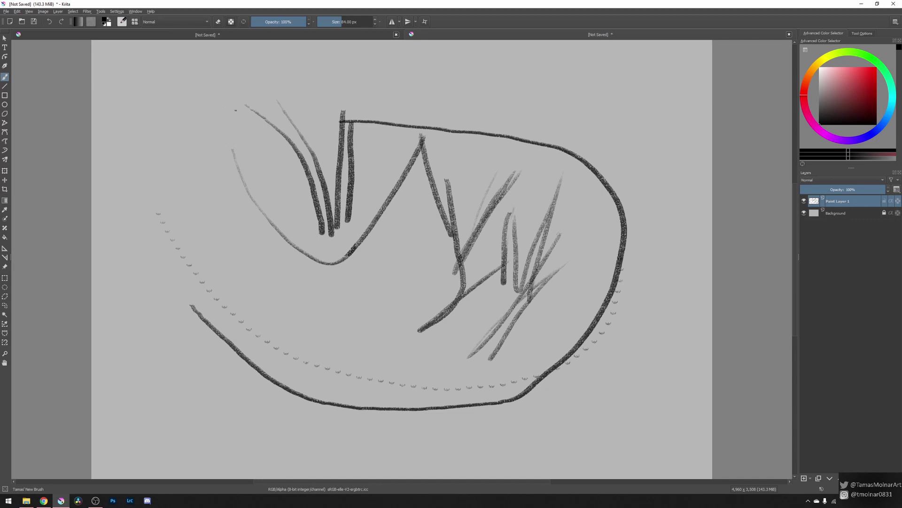
mouse_move(236, 111)
mouse_down()
mouse_move(296, 161)
mouse_move(319, 235)
mouse_up()
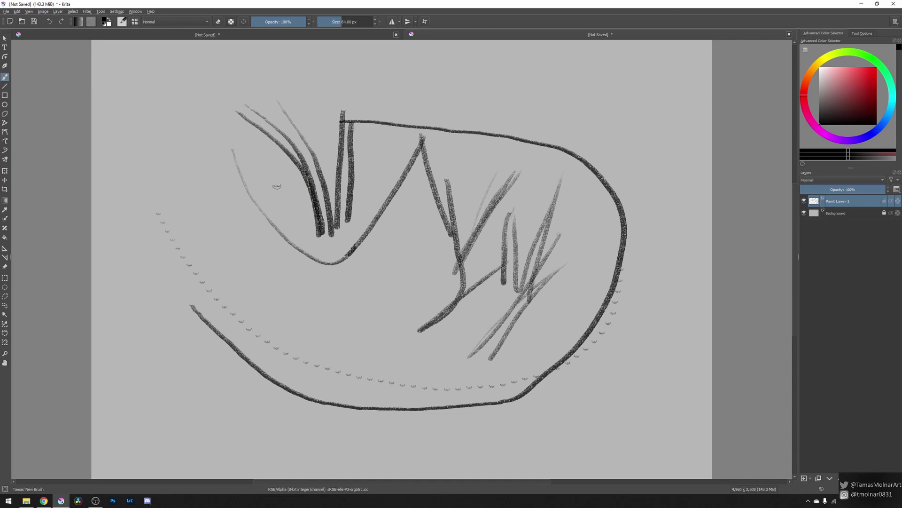
mouse_move(230, 123)
mouse_down()
mouse_move(261, 150)
mouse_move(301, 233)
mouse_up()
mouse_move(307, 364)
mouse_down()
mouse_move(342, 302)
mouse_move(377, 325)
mouse_move(366, 357)
mouse_move(329, 369)
mouse_move(374, 371)
mouse_up()
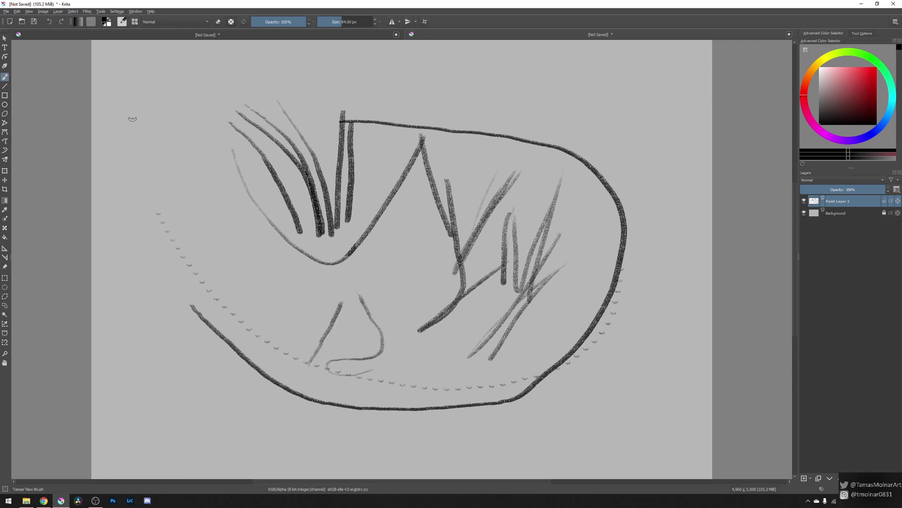
Hatch a cluster of parallel strokes at upper left, then reopen the brush settings with F5.
mouse_move(131, 123)
mouse_down()
mouse_move(155, 116)
mouse_move(167, 128)
mouse_up()
mouse_move(145, 93)
mouse_down()
mouse_move(179, 125)
mouse_move(164, 103)
mouse_move(197, 124)
mouse_up()
drag(164, 81, 206, 123)
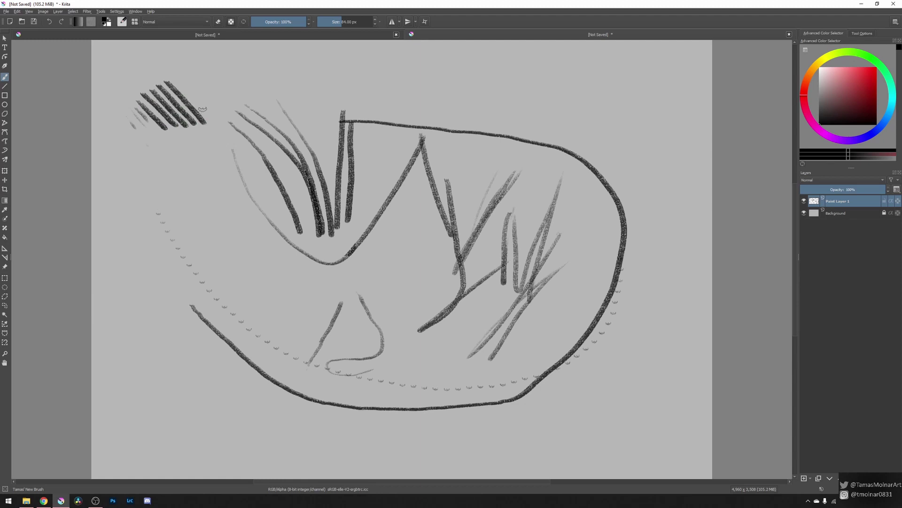
drag(172, 79, 215, 123)
key(F5)
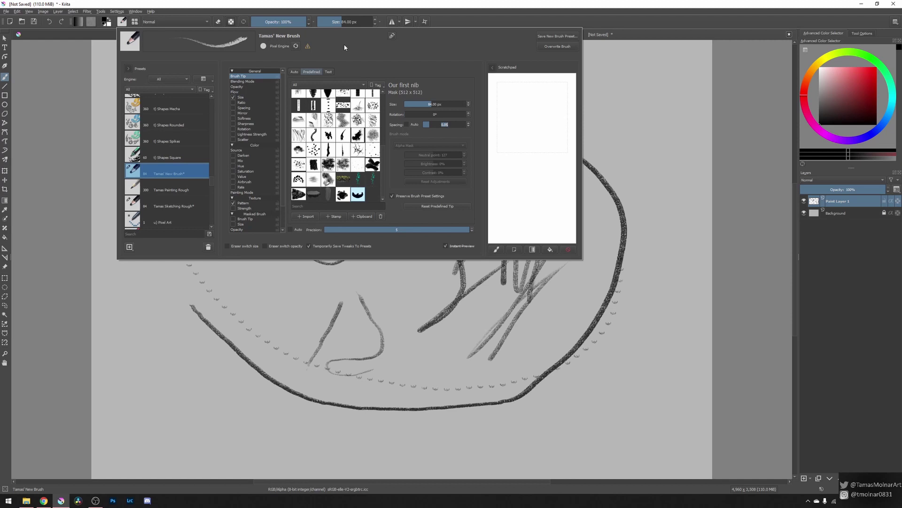
Overwrite Tamas' New Brush at 157.66 px size, then confirm Reload restores that size after shrinking it.
click(297, 46)
drag(431, 105, 437, 104)
click(556, 47)
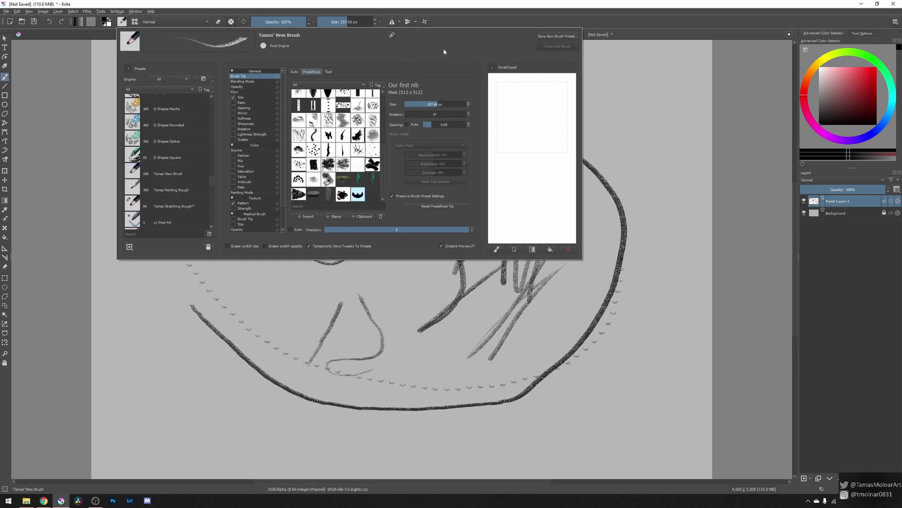
drag(435, 104, 424, 103)
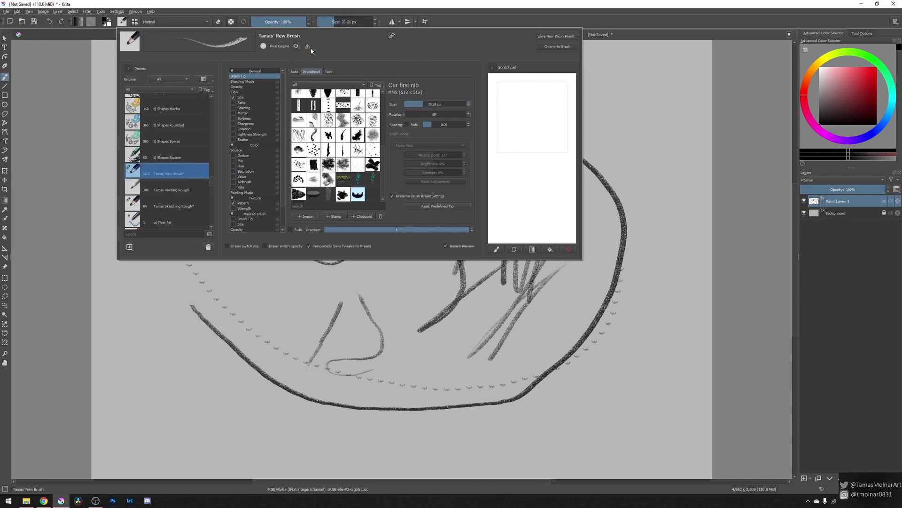
mouse_move(311, 50)
click(296, 46)
Test smaller sizes on the scratchpad, clear it, and overwrite Tamas' New Brush at 20.99 px.
mouse_move(520, 97)
mouse_down()
mouse_move(505, 124)
mouse_move(533, 104)
mouse_move(547, 118)
mouse_move(540, 141)
mouse_up()
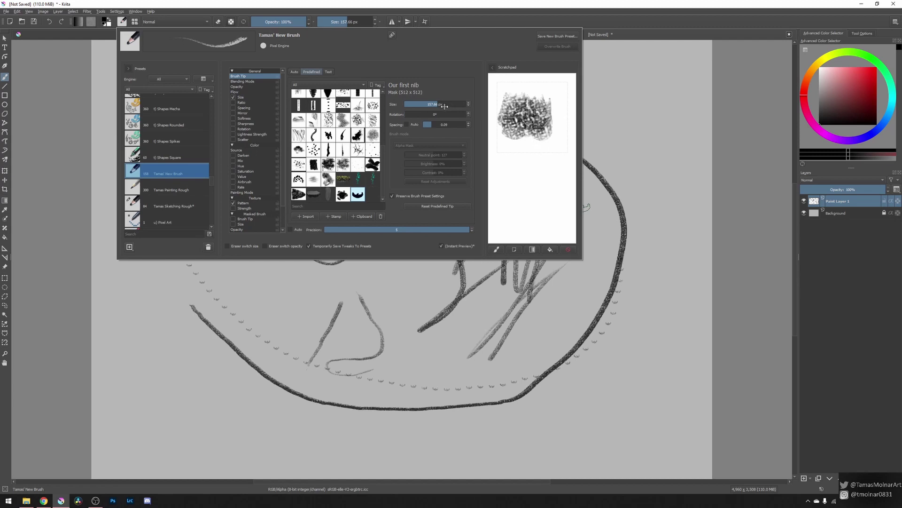
drag(436, 104, 415, 105)
click(514, 249)
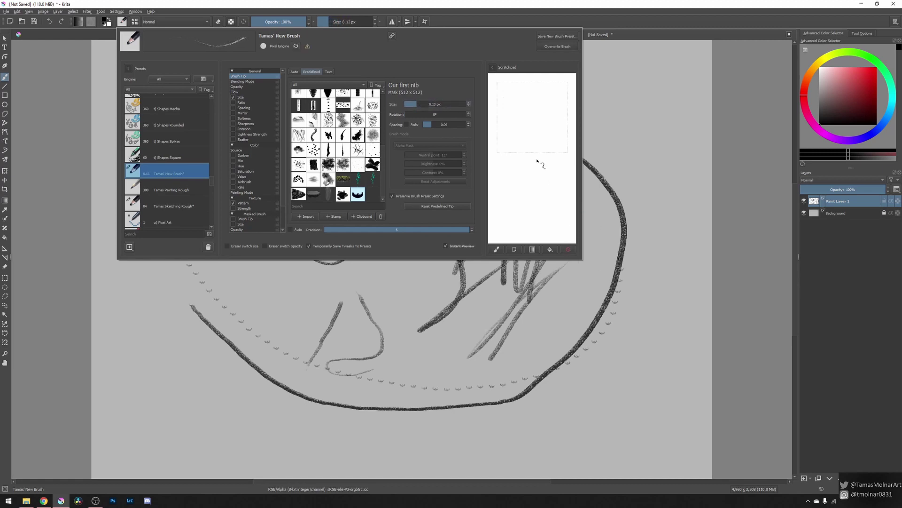
mouse_move(513, 108)
mouse_down()
mouse_move(521, 132)
mouse_move(521, 109)
mouse_up()
drag(417, 105, 421, 105)
mouse_move(535, 96)
mouse_down()
mouse_move(536, 141)
mouse_move(547, 131)
mouse_move(548, 139)
mouse_up()
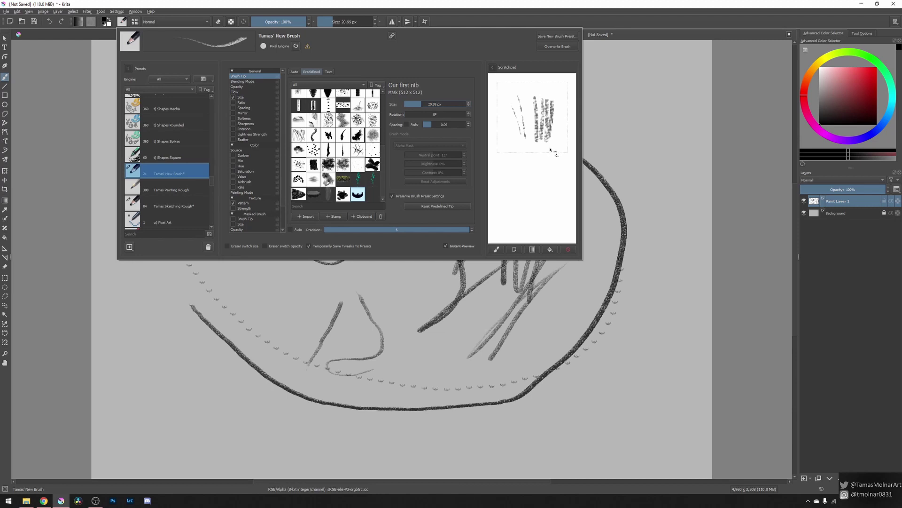
click(569, 251)
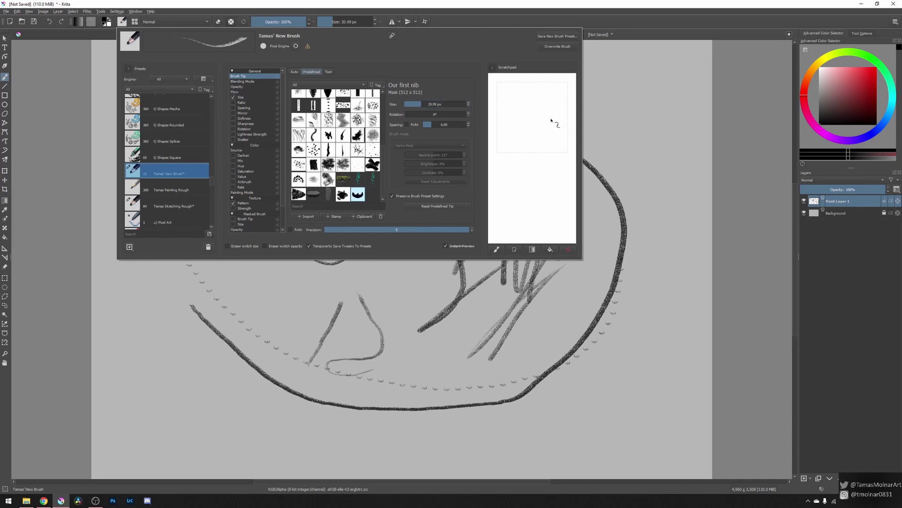
click(559, 47)
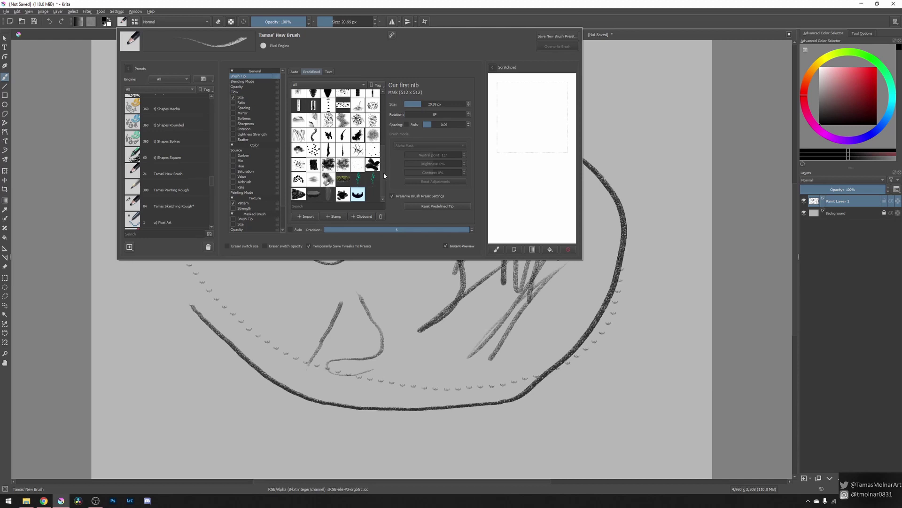
Scroll through the predefined brush tips, then show the Blending Mode settings, currently Normal.
scroll(385, 167, up, 2)
scroll(384, 167, up, 5)
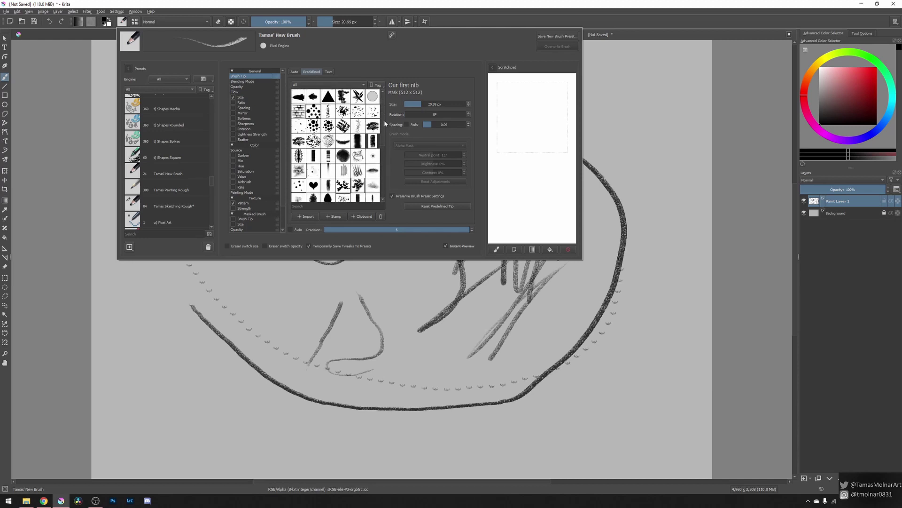
drag(384, 133, 382, 173)
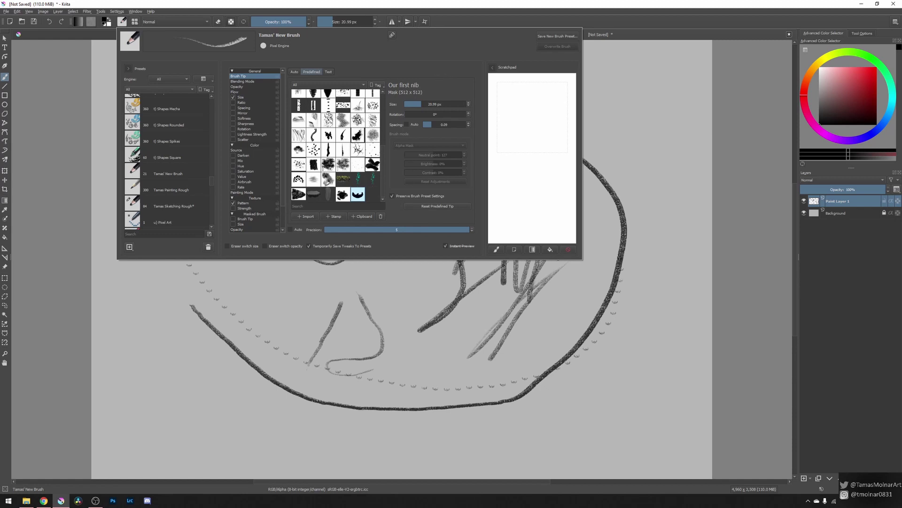
click(254, 82)
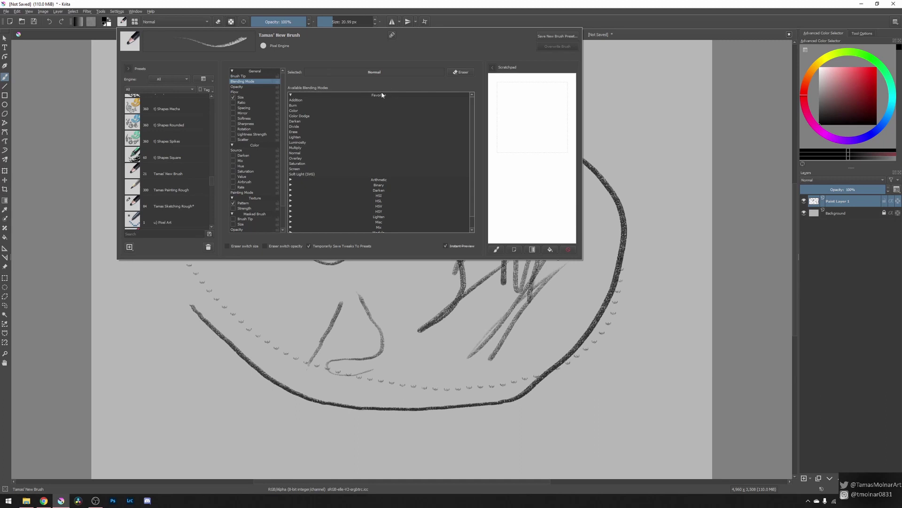
Review the Opacity and Flow curves, return to Brush Tip, and close the brush editor.
click(237, 87)
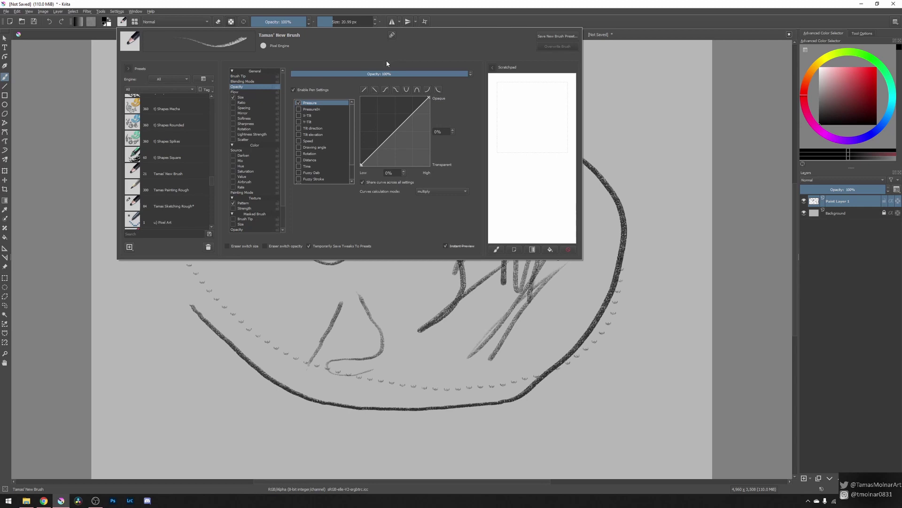
click(250, 92)
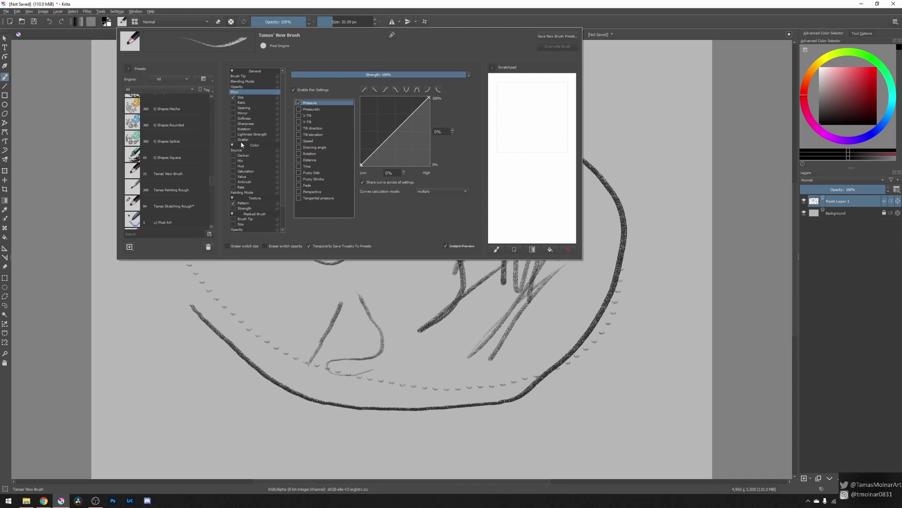
click(238, 76)
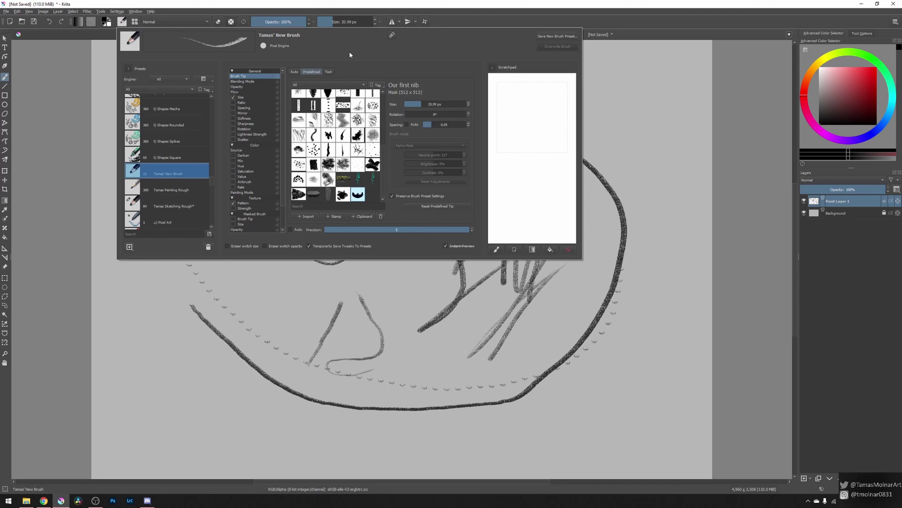
click(408, 3)
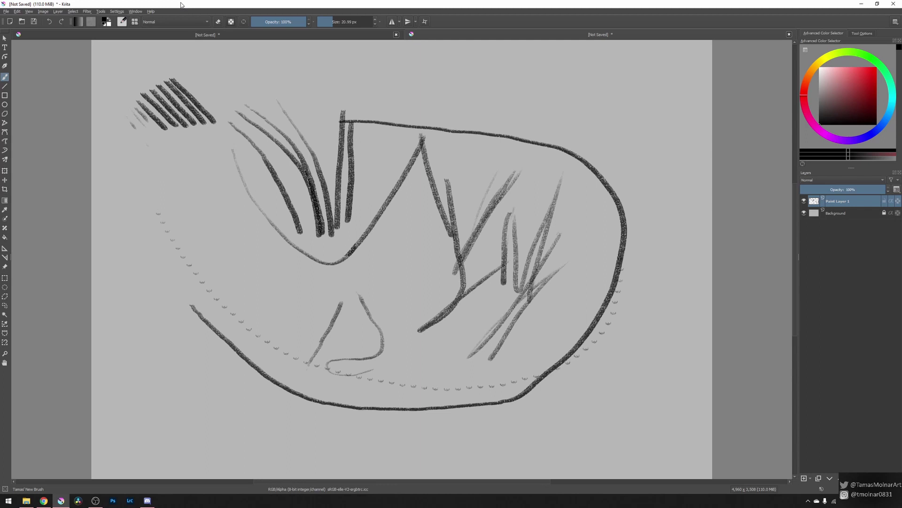
Open the Manage Resource Bundles dialog from the Settings menu and move it up and left.
click(118, 12)
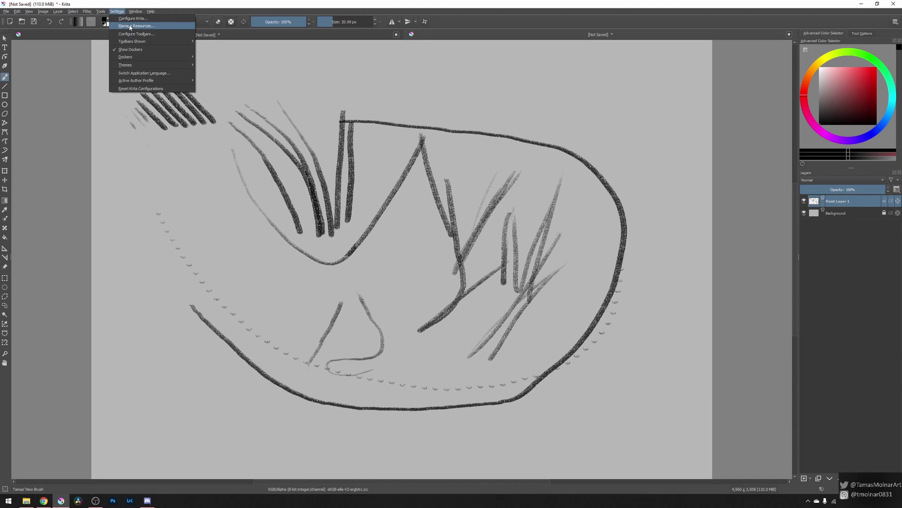
click(130, 27)
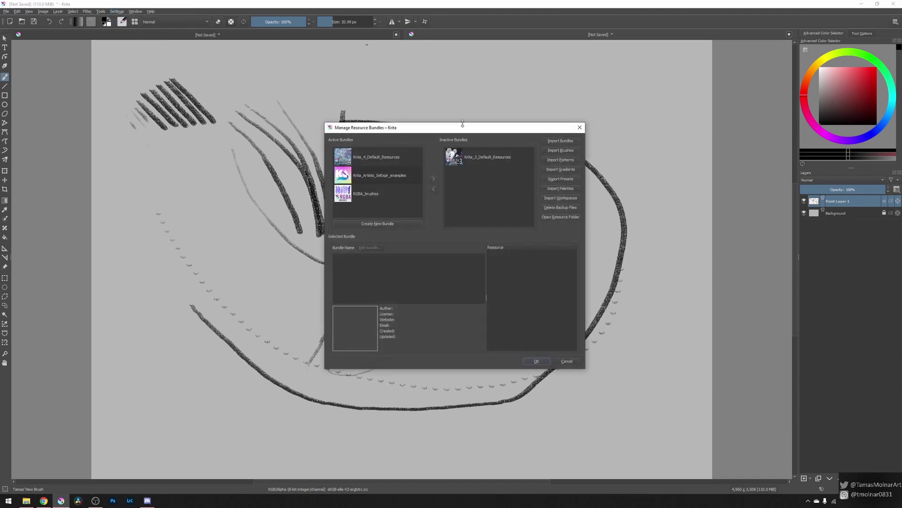
drag(464, 132, 431, 106)
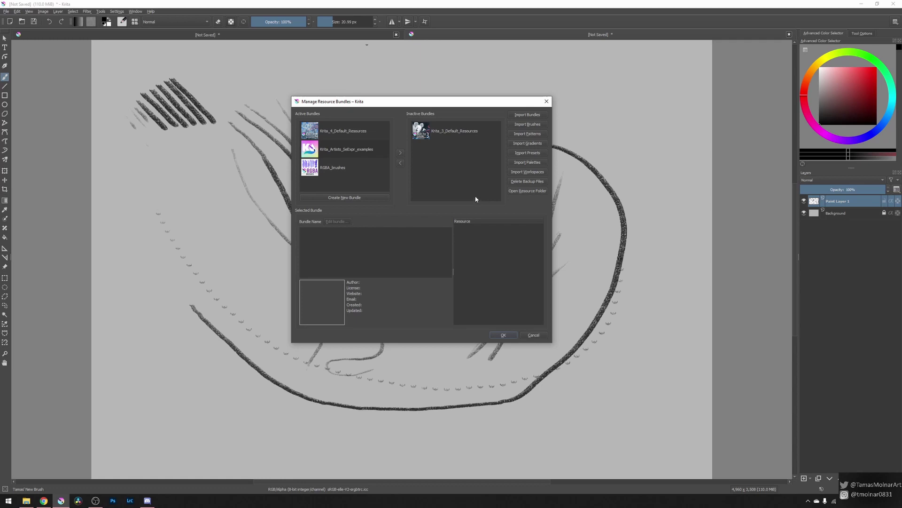
Open Krita's resource folder in File Explorer and look inside the brushes folder.
click(529, 192)
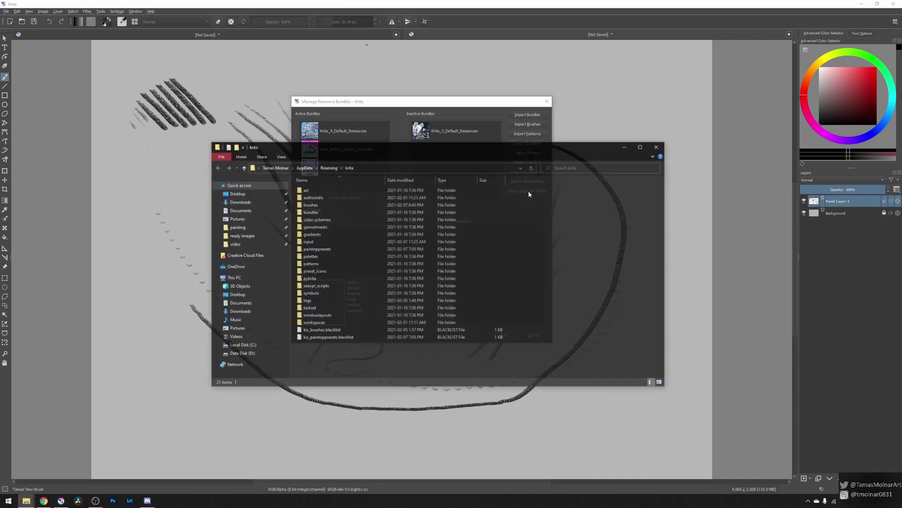
drag(517, 148, 517, 89)
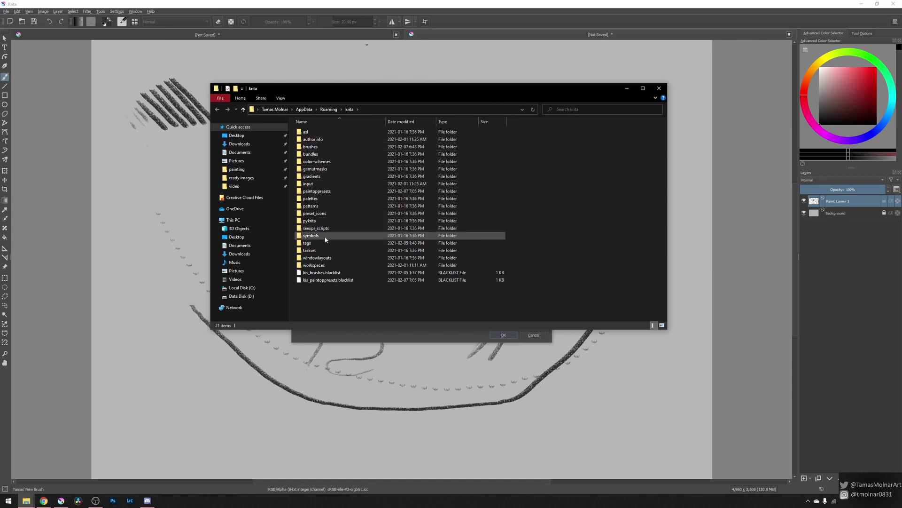
double_click(314, 146)
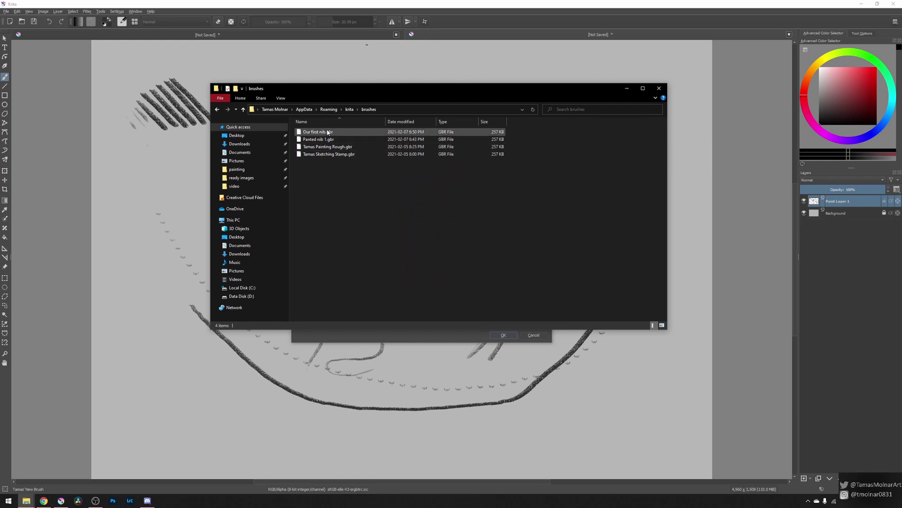
click(349, 109)
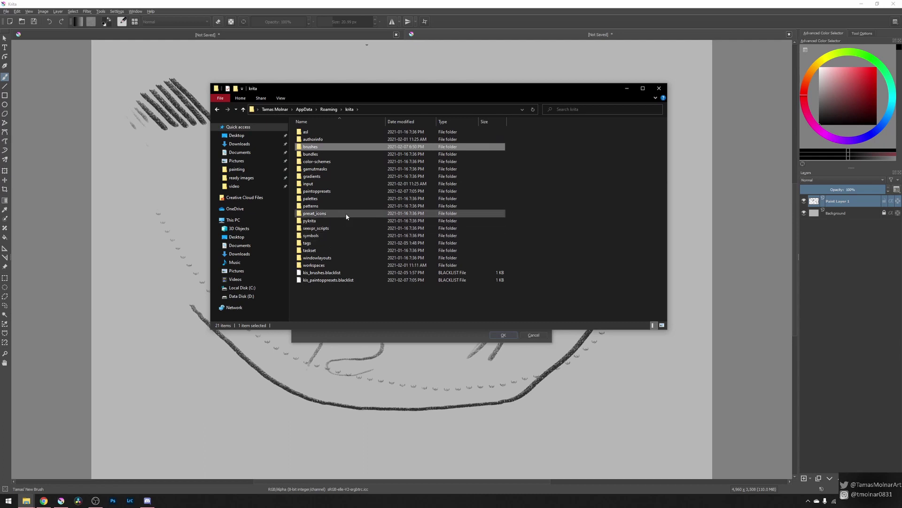
Look through the paintoppresets folder, then close Explorer and reposition the bundle manager.
double_click(338, 191)
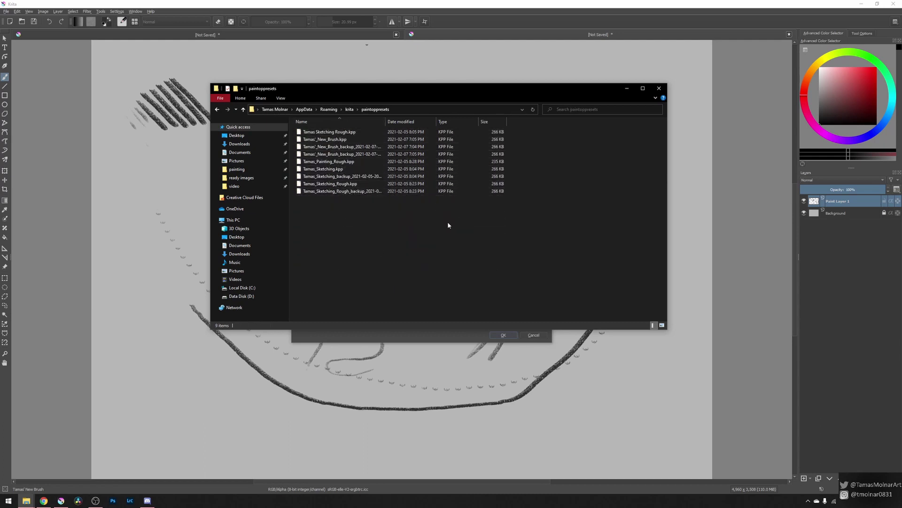
click(350, 110)
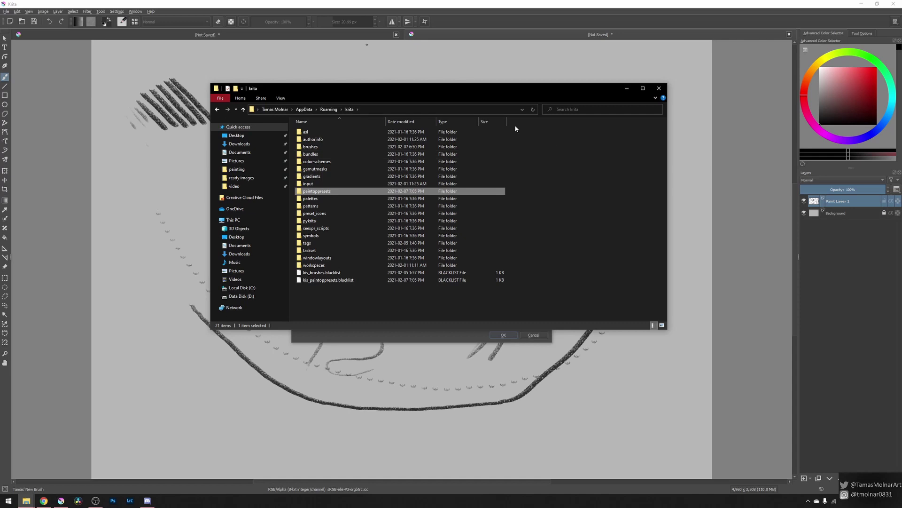
click(659, 88)
drag(423, 105, 413, 69)
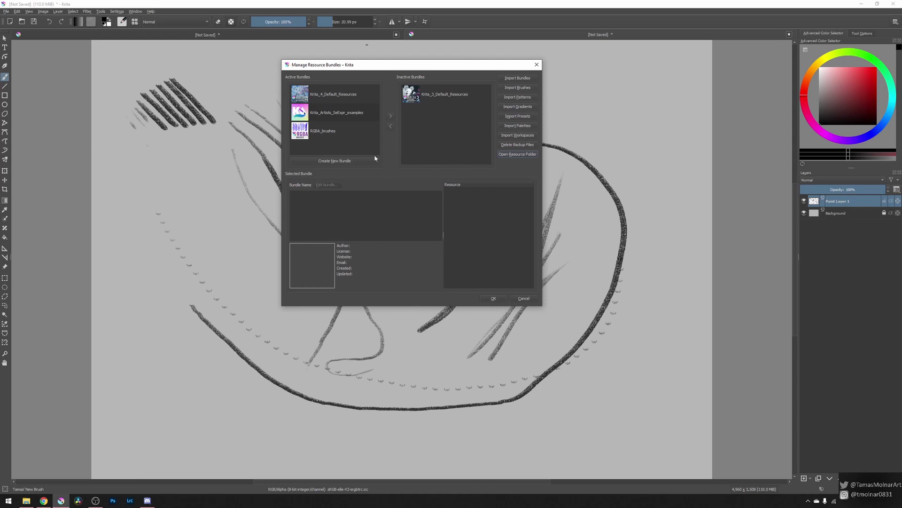
Create a new bundle named 'My first bundle' with a tutorial description and the author's name.
click(355, 161)
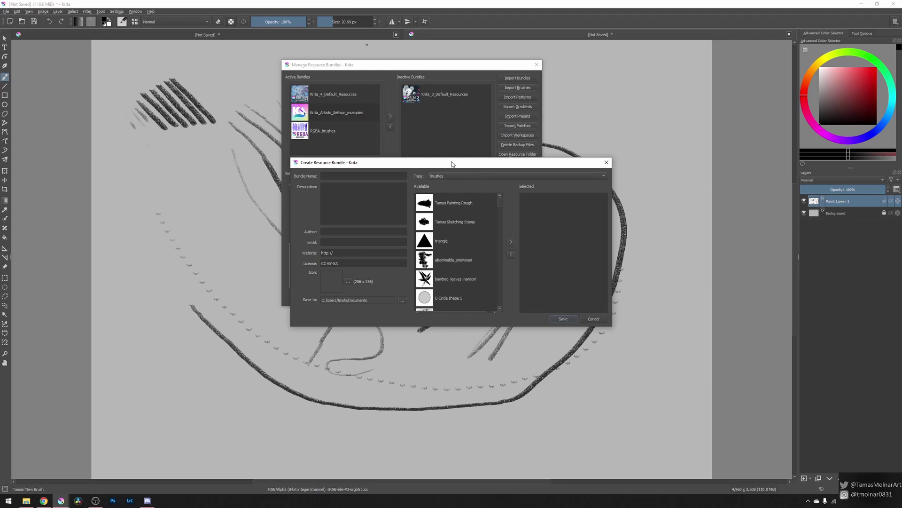
drag(452, 161, 435, 163)
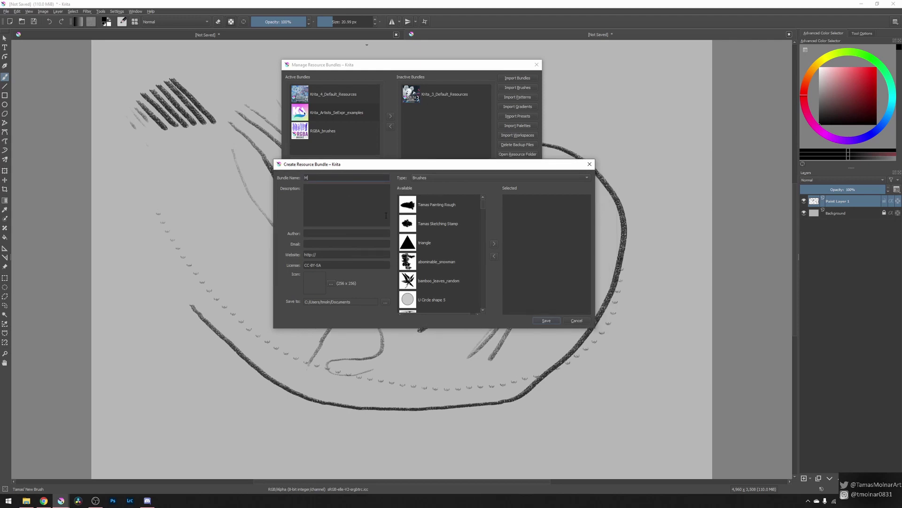
text(My first bundle)
click(322, 211)
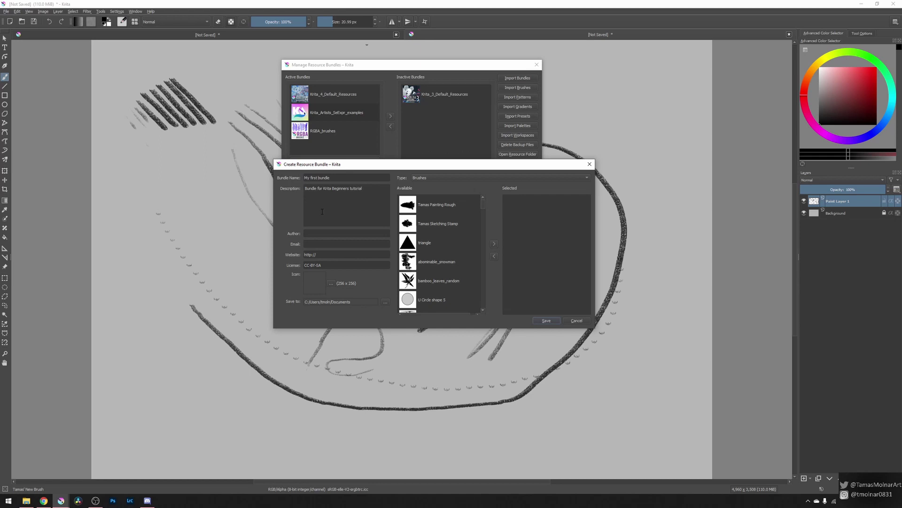
click(339, 233)
Add the Our first nib brush tip to the bundle.
drag(482, 206, 486, 311)
click(436, 304)
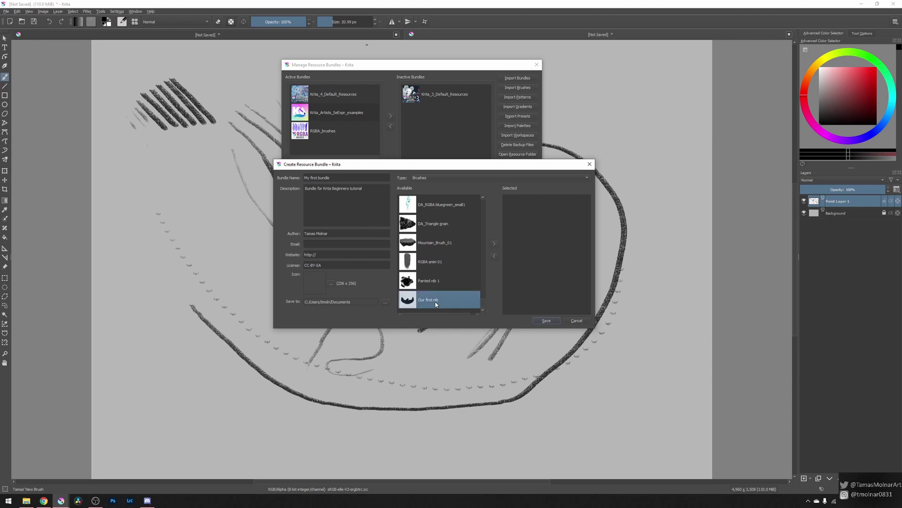
click(494, 244)
Add the custom New_Brush preset from the Brush Presets list to the bundle.
click(459, 178)
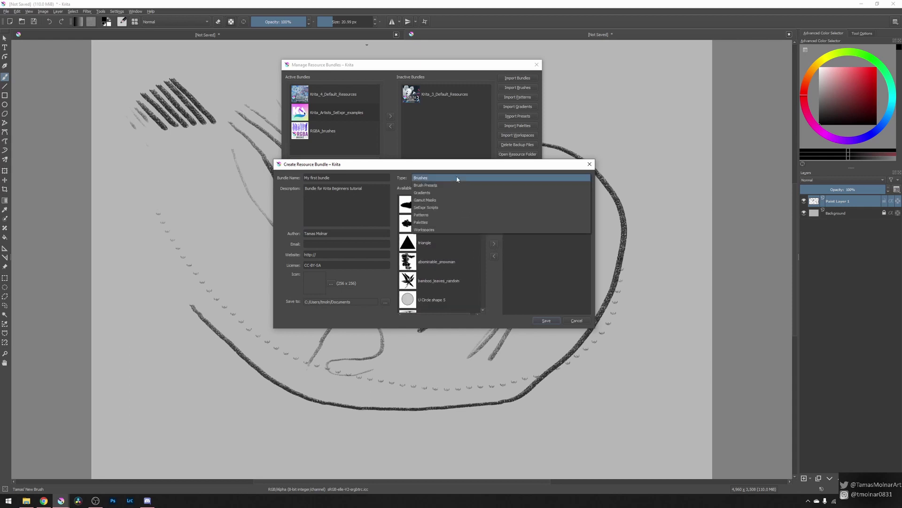
click(455, 188)
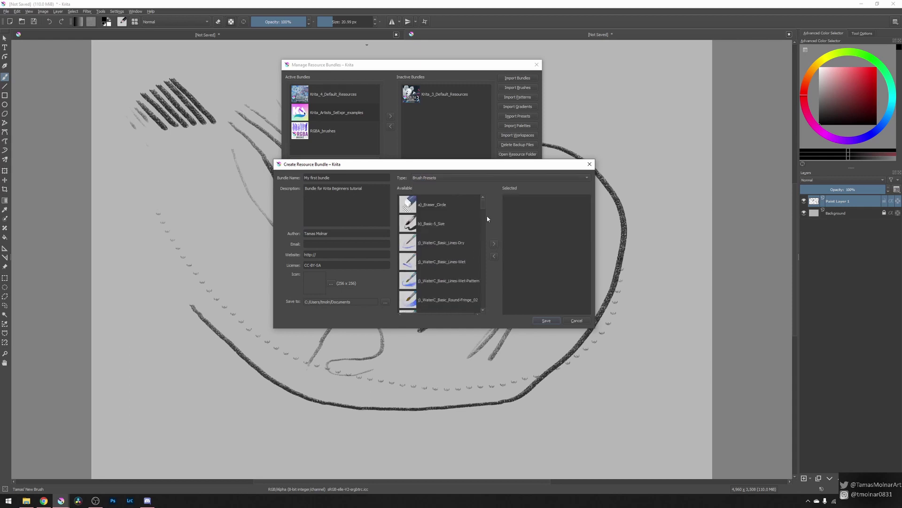
drag(481, 207, 483, 308)
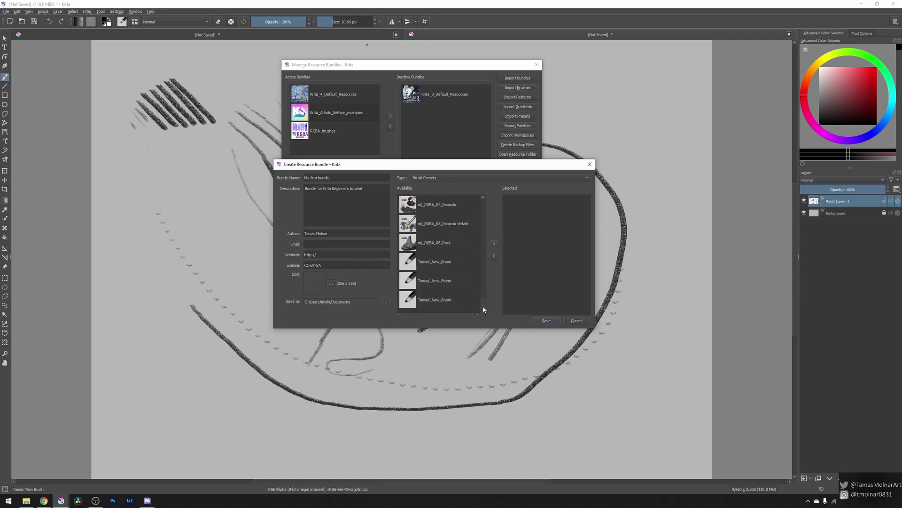
click(445, 300)
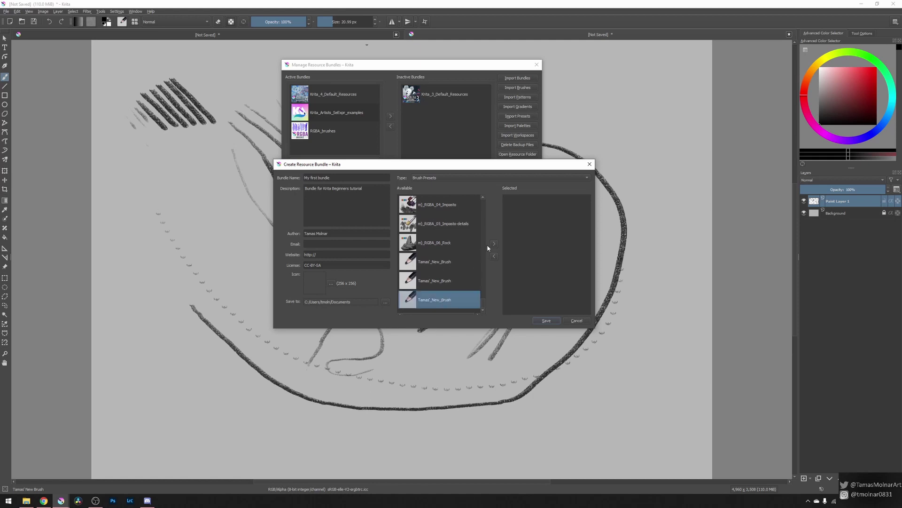
click(495, 244)
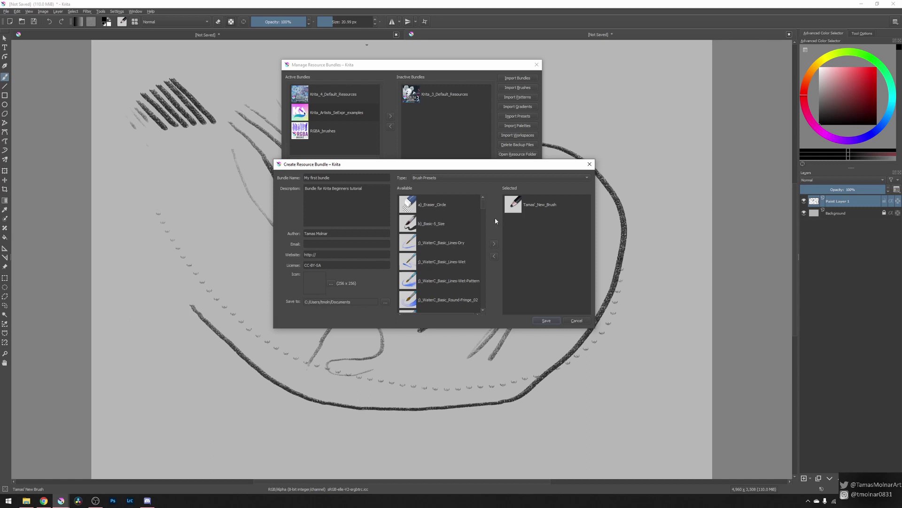
Check the brush tip selection, then save the bundle as My_first_bundle.
click(461, 177)
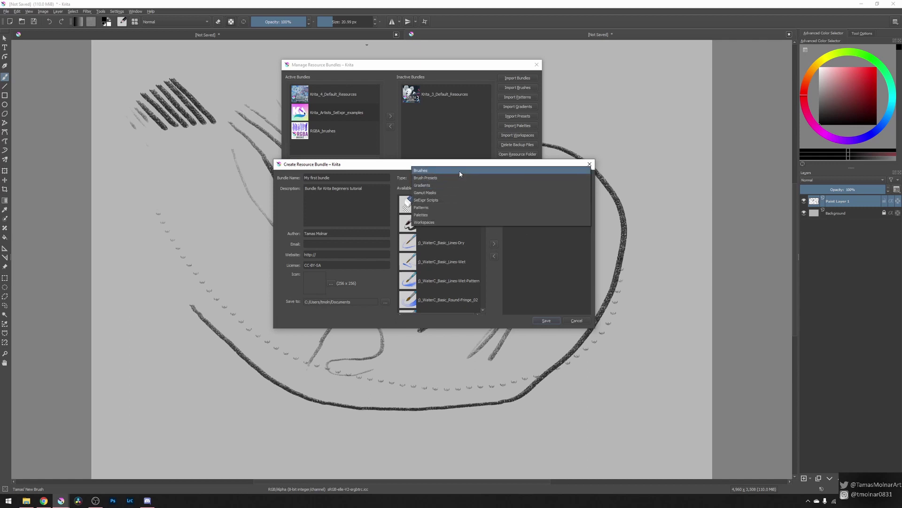
click(460, 171)
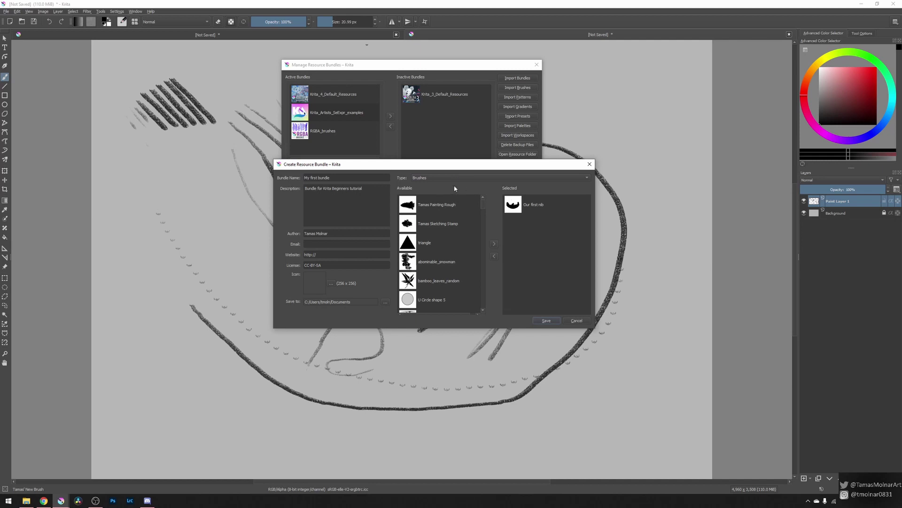
click(461, 178)
click(460, 186)
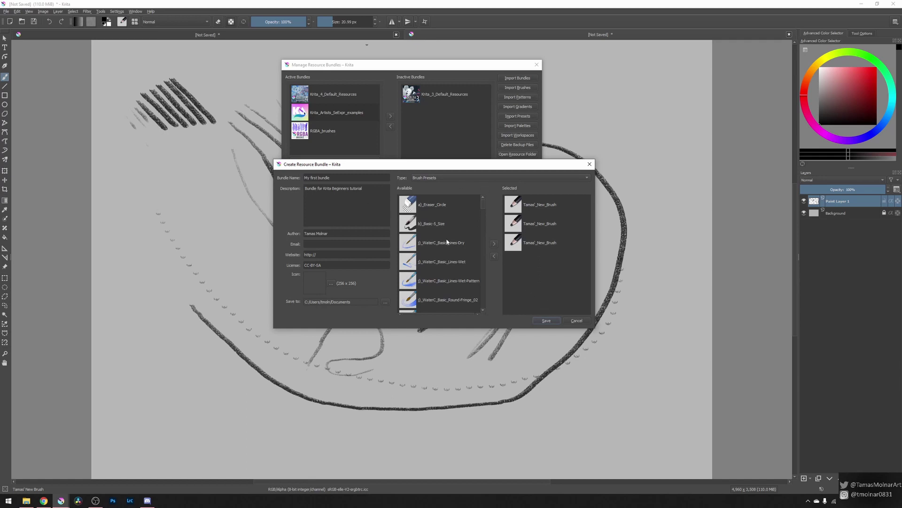
click(544, 320)
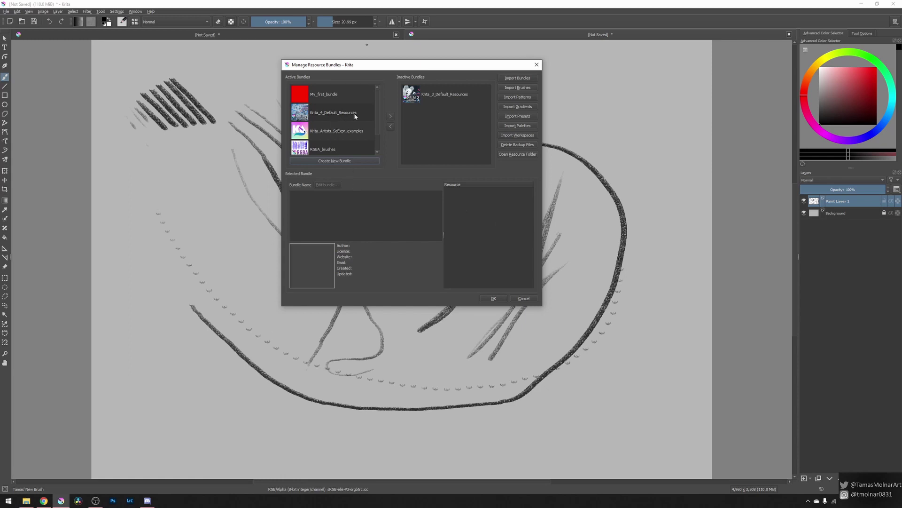
Select My_first_bundle in Active Bundles to view its details, then open Krita's resource folder in File Explorer.
click(358, 99)
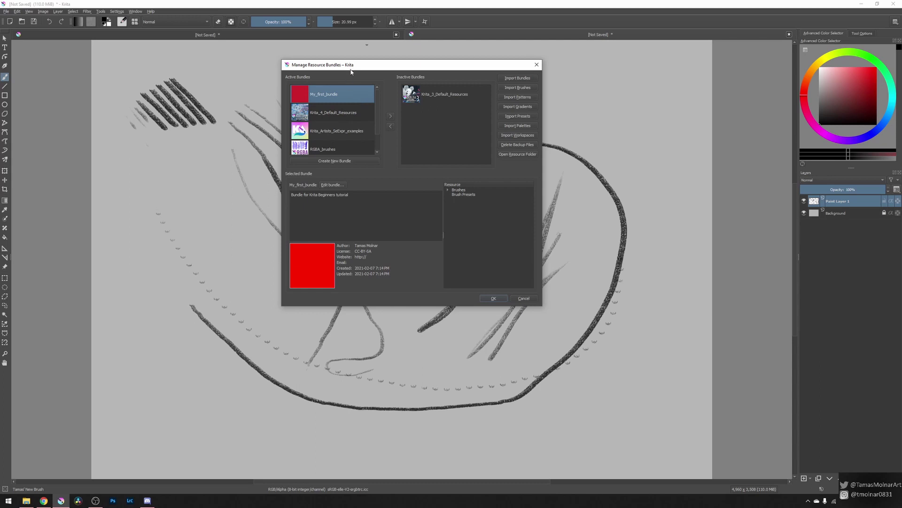
drag(350, 71, 375, 83)
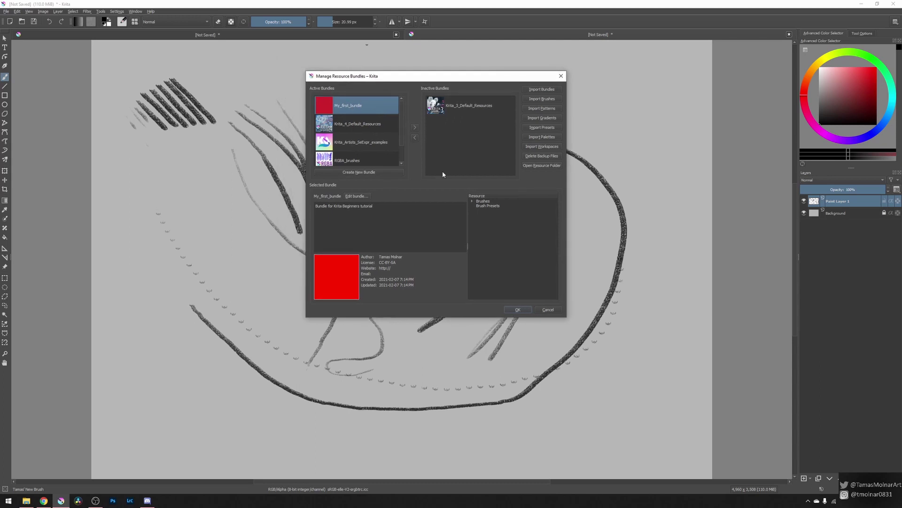
click(542, 166)
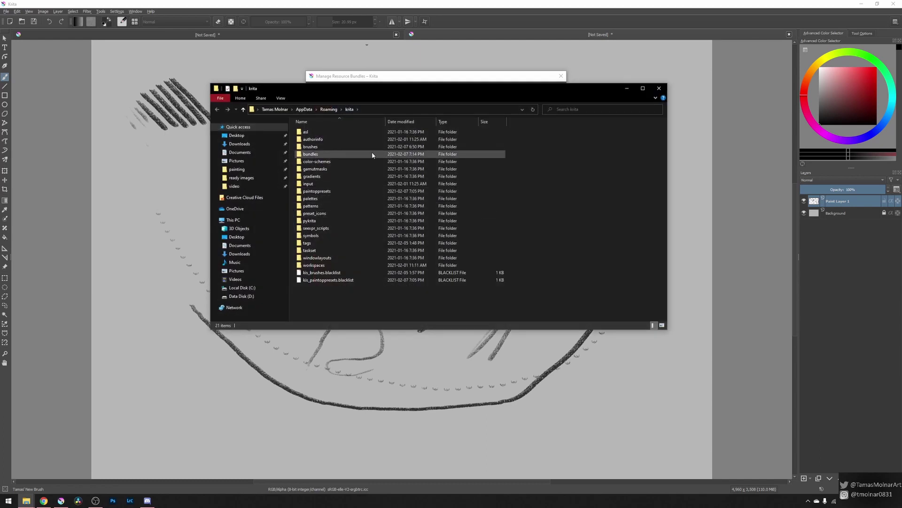
Browse the bundles, brushes and paintoppresets folders to find My_first_bundle.bundle and the new brush preset.
double_click(372, 154)
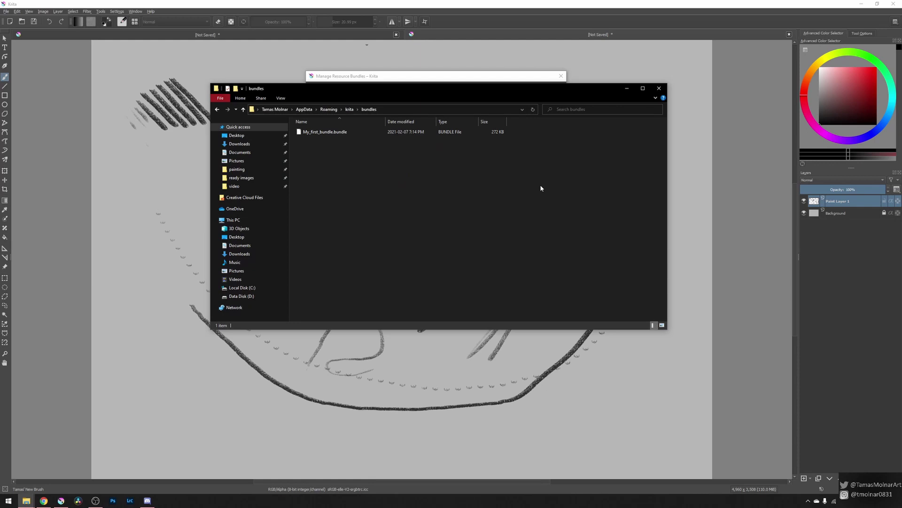
click(349, 109)
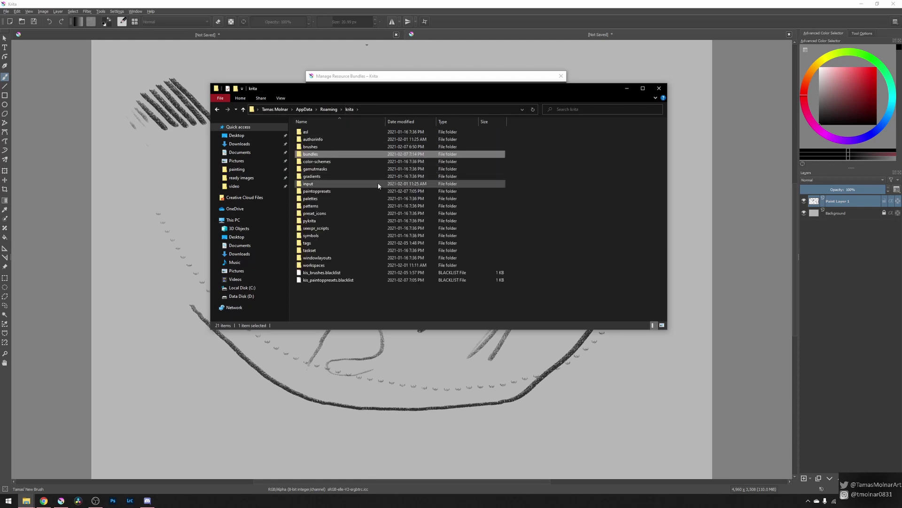
double_click(361, 146)
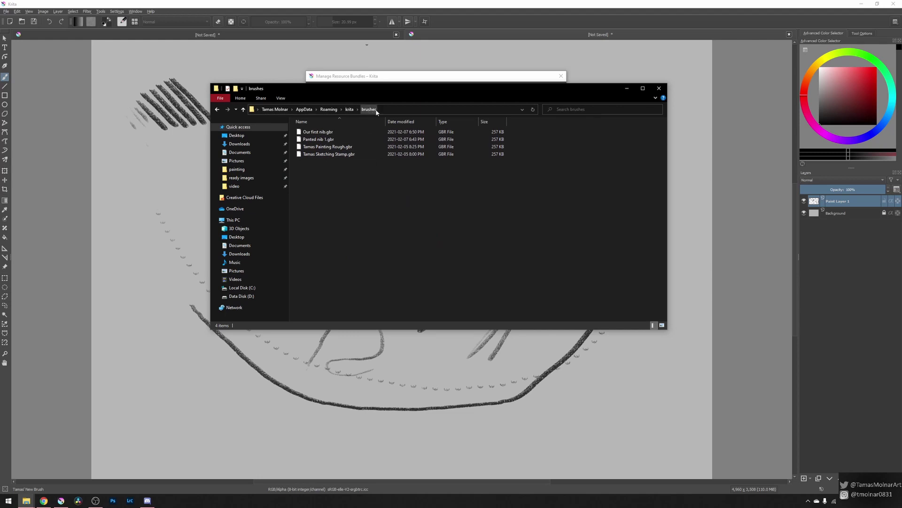
click(350, 110)
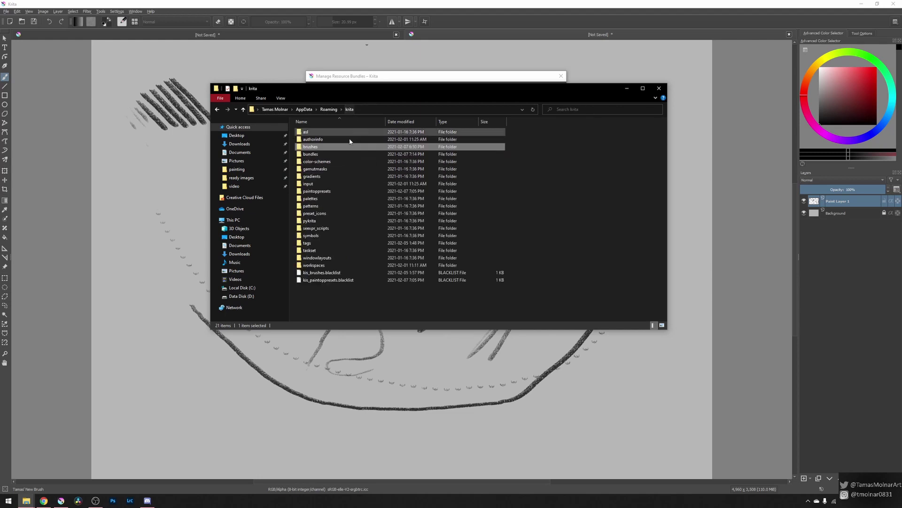
double_click(345, 192)
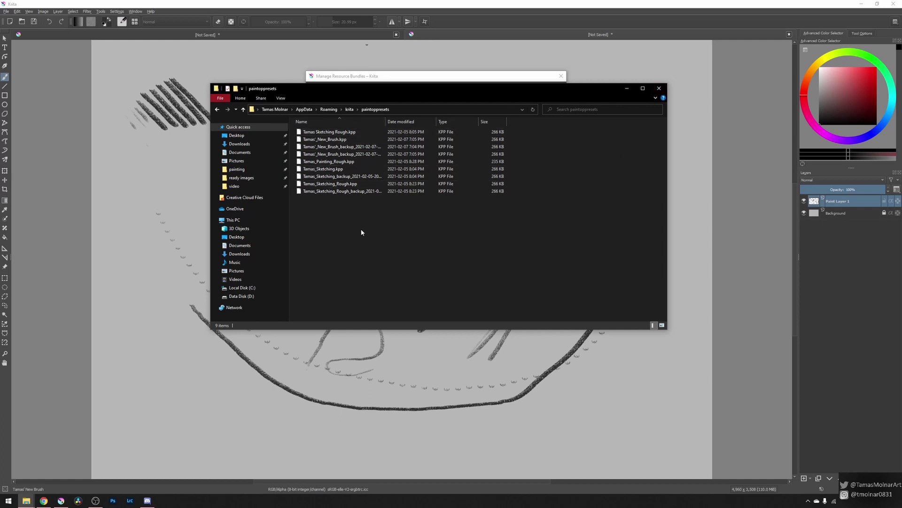
click(659, 89)
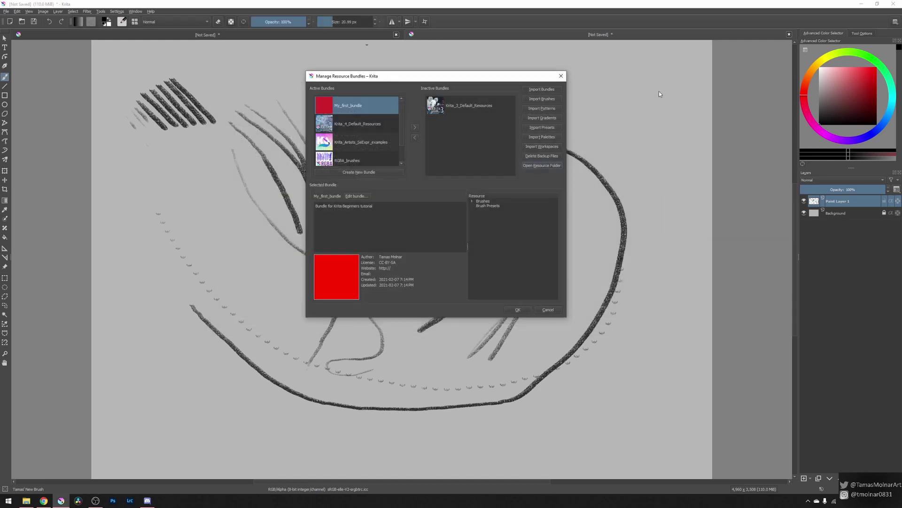